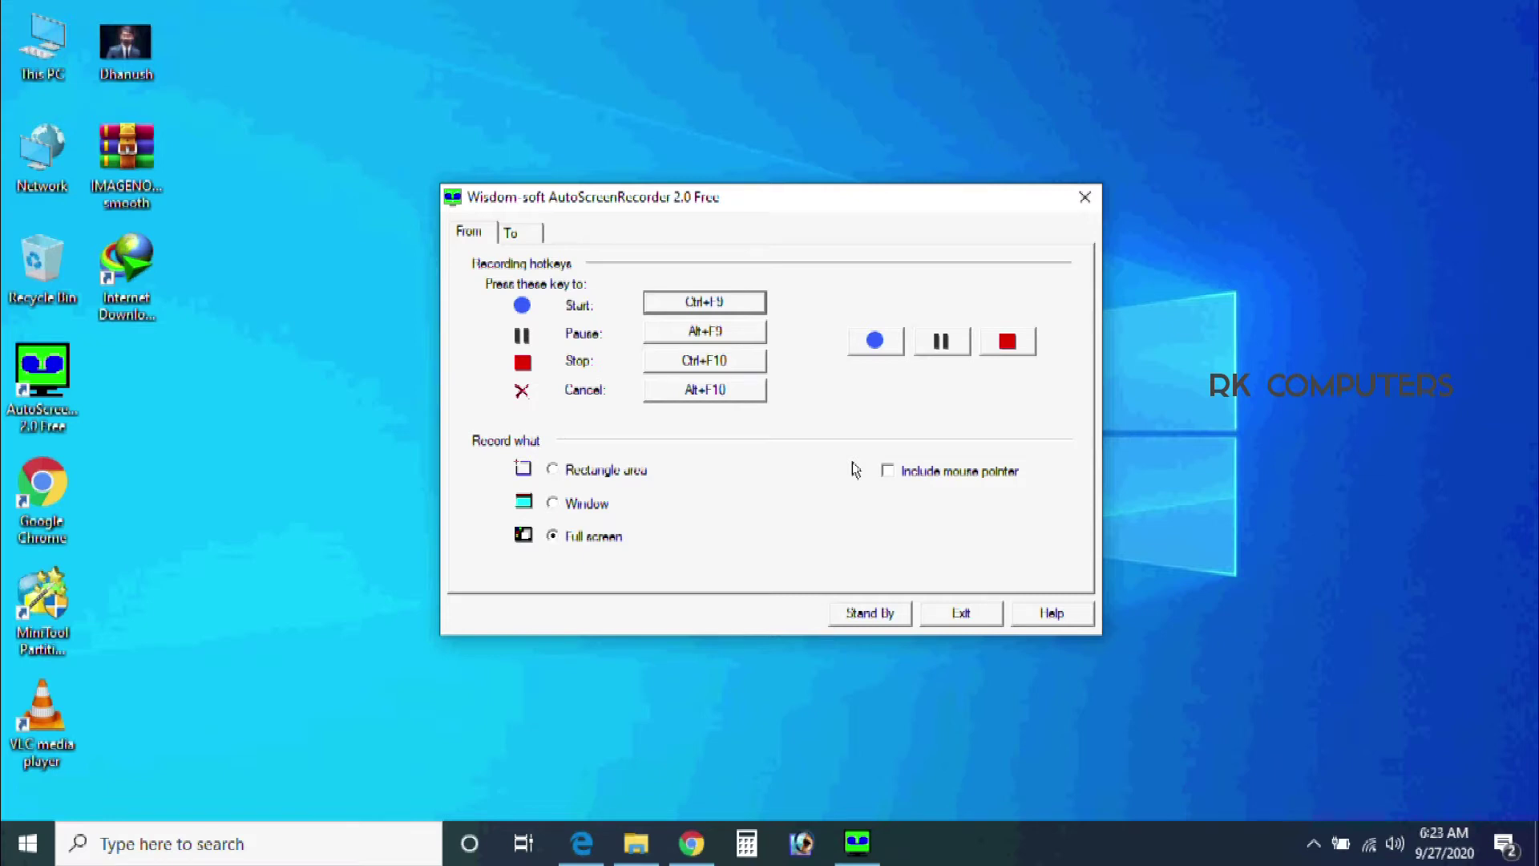
- Refresh the desktop several times and select the IMAGENOMIC smooth archive icon
right_click(711, 363)
click(790, 427)
right_click(396, 263)
click(449, 329)
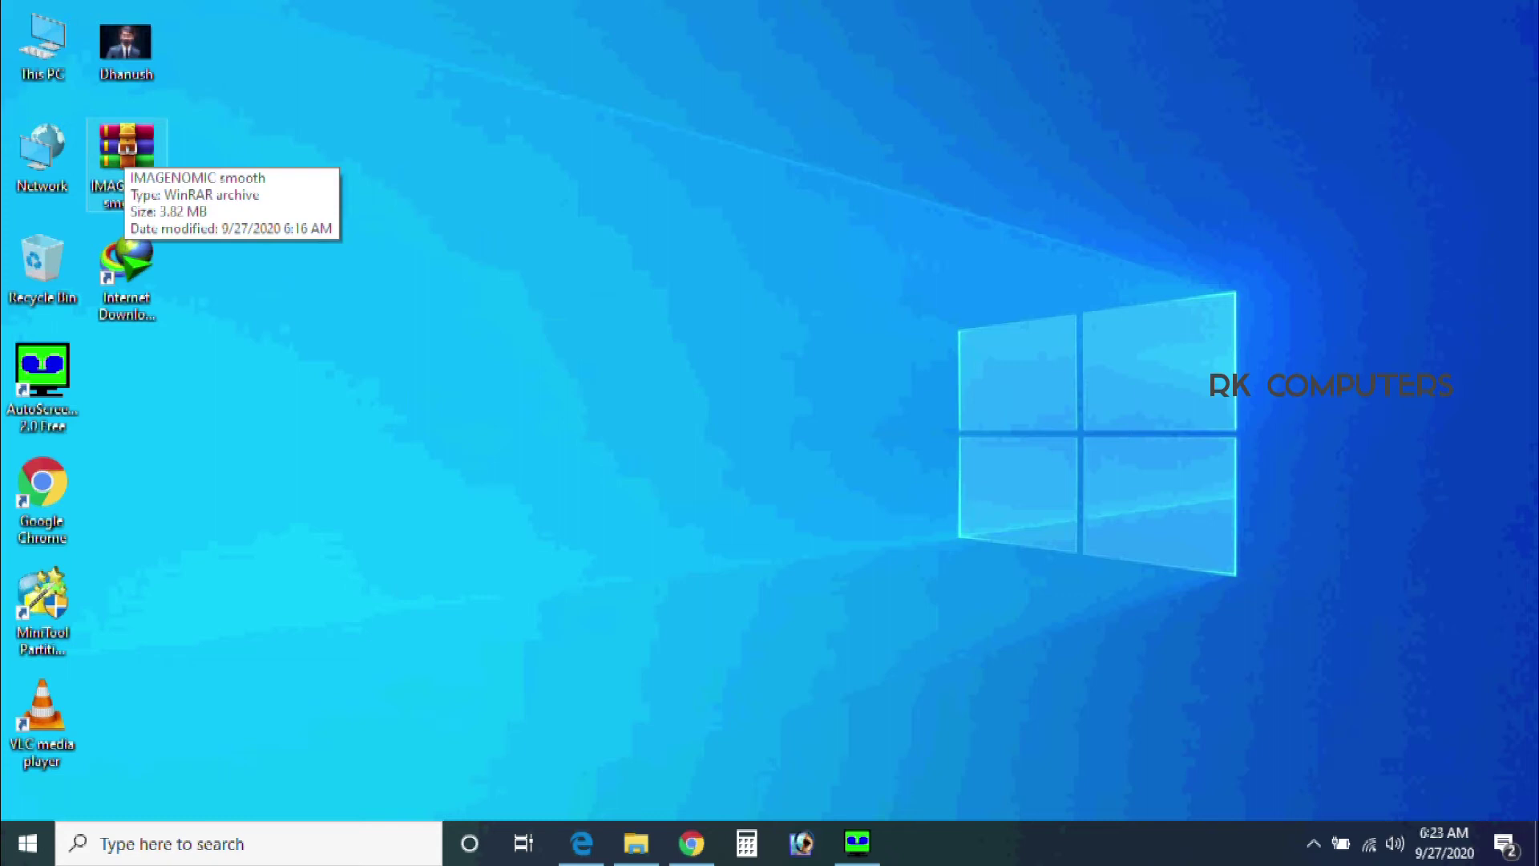
click(126, 148)
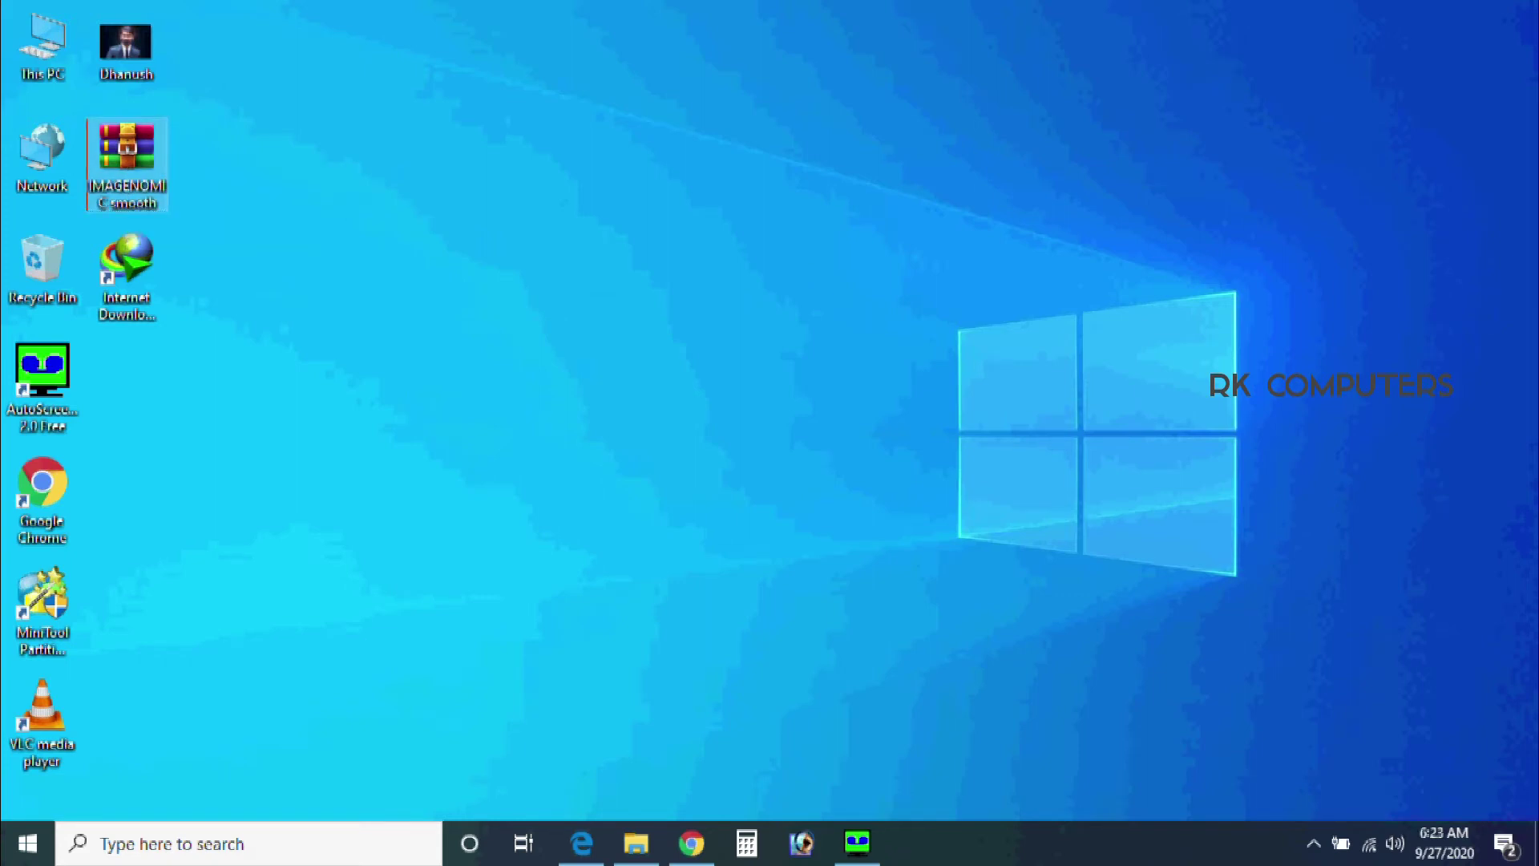
right_click(330, 219)
click(360, 285)
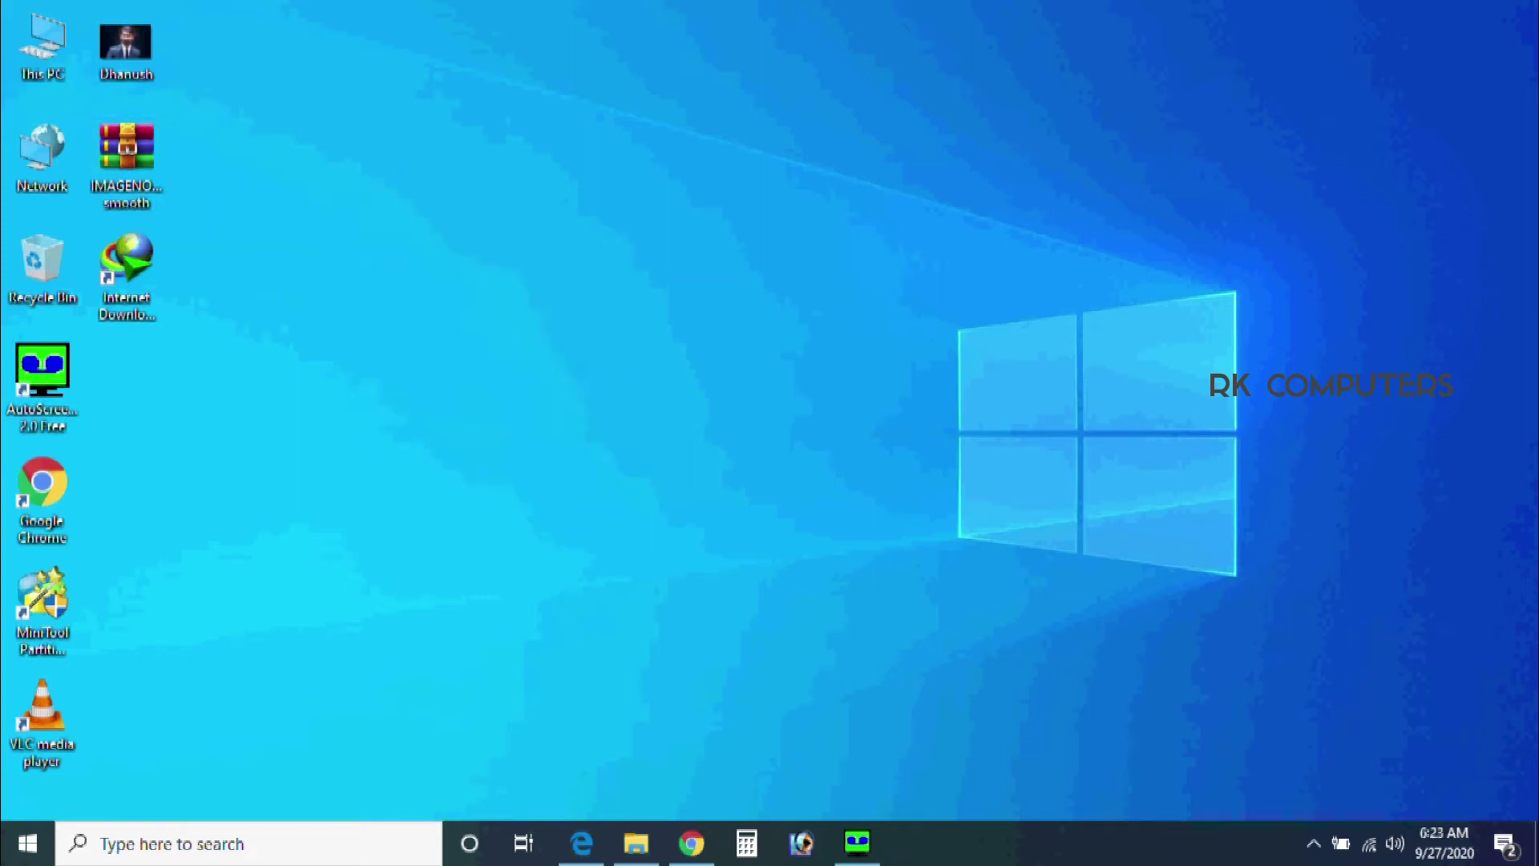
click(125, 148)
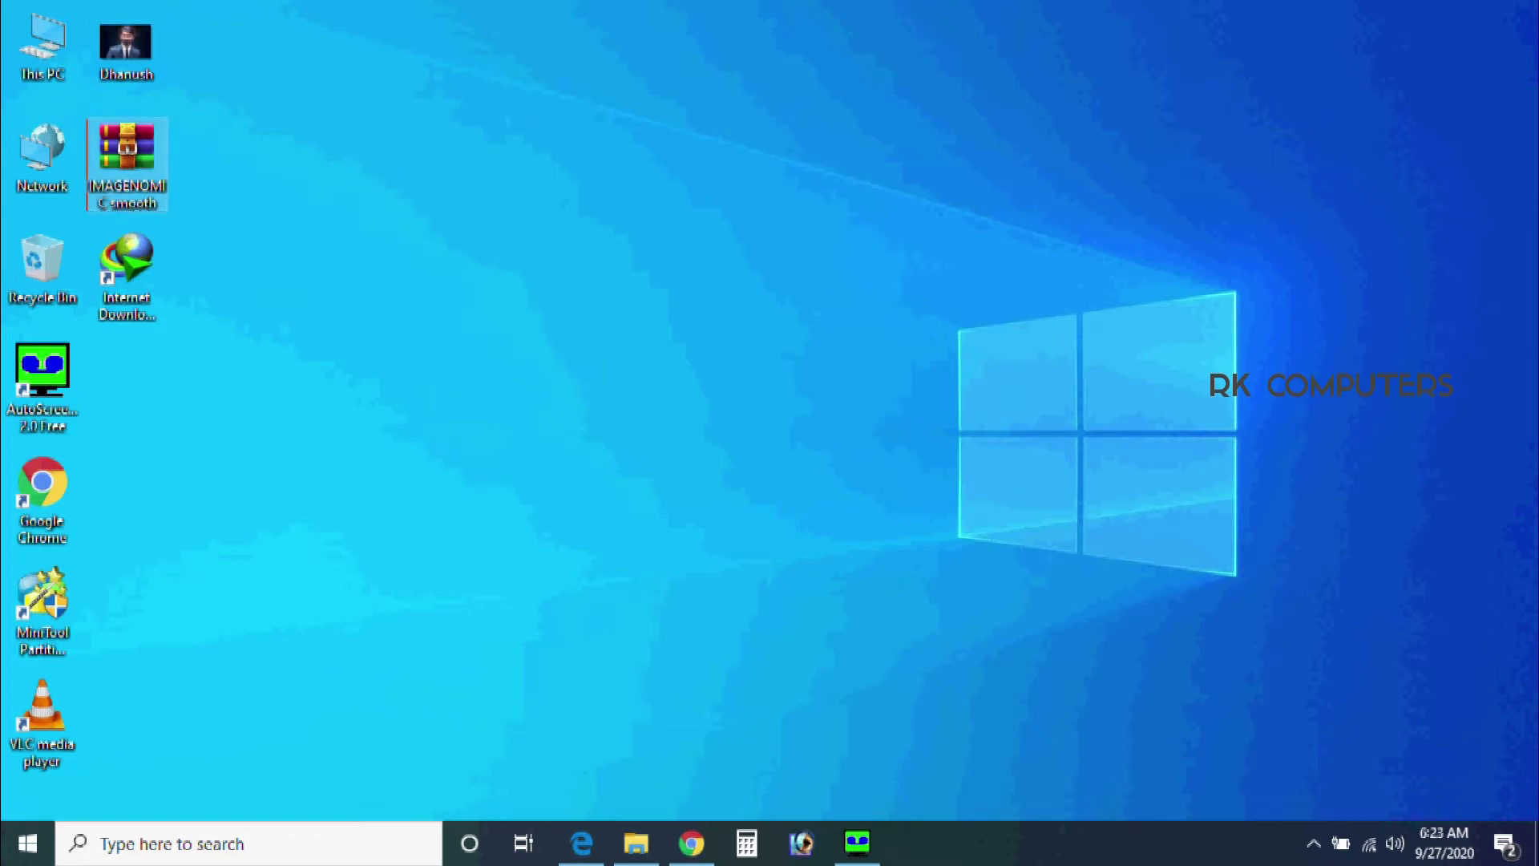
right_click(411, 299)
click(449, 365)
- Open the IMAGENOMIC smooth folder, peek into Keygen, and select PortraiturePlugin2308Win
double_click(126, 144)
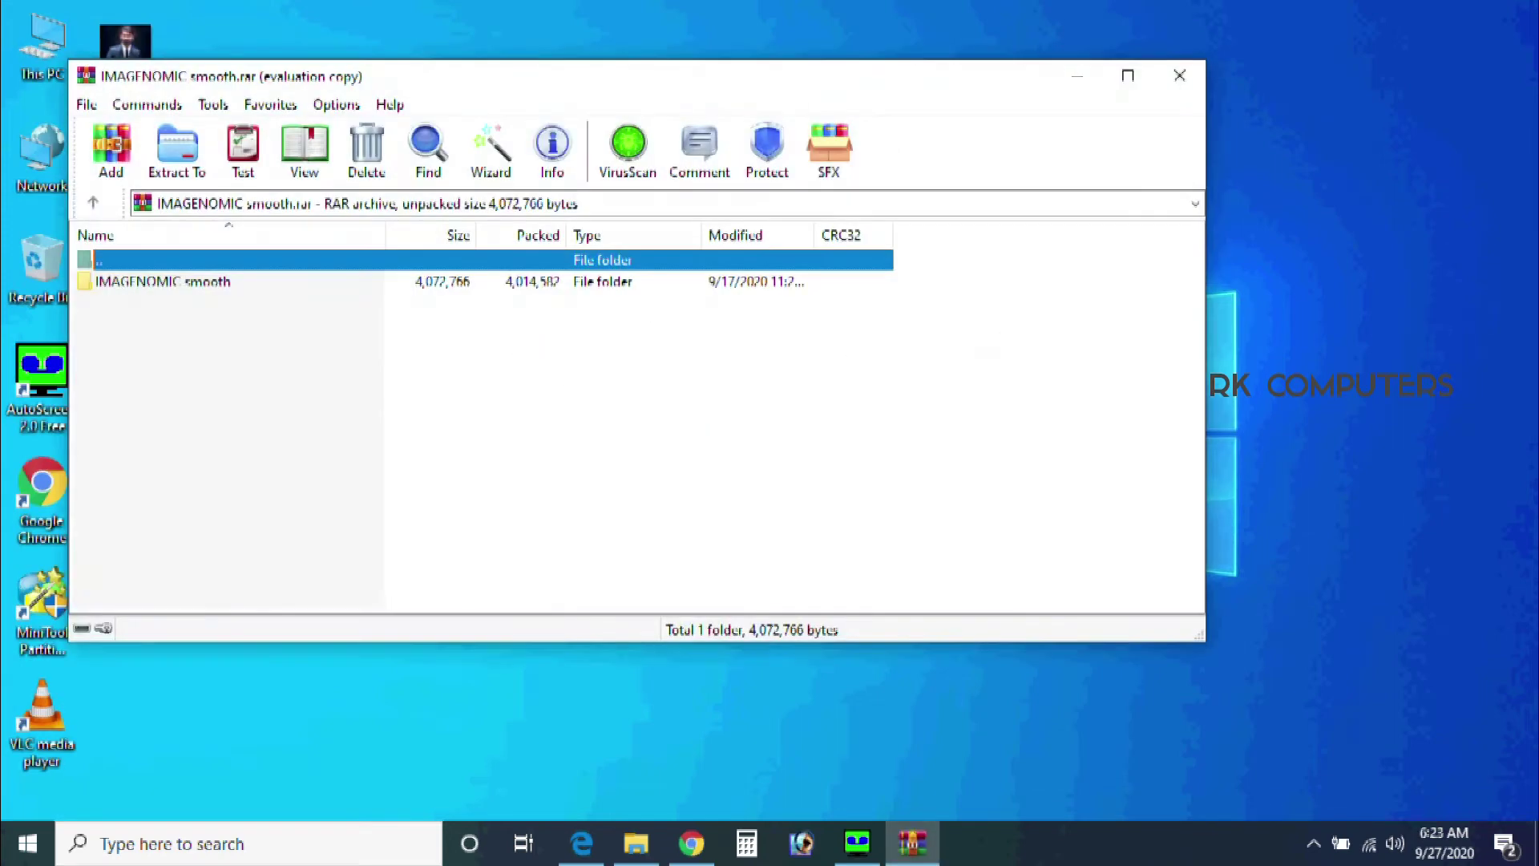
key(Down)
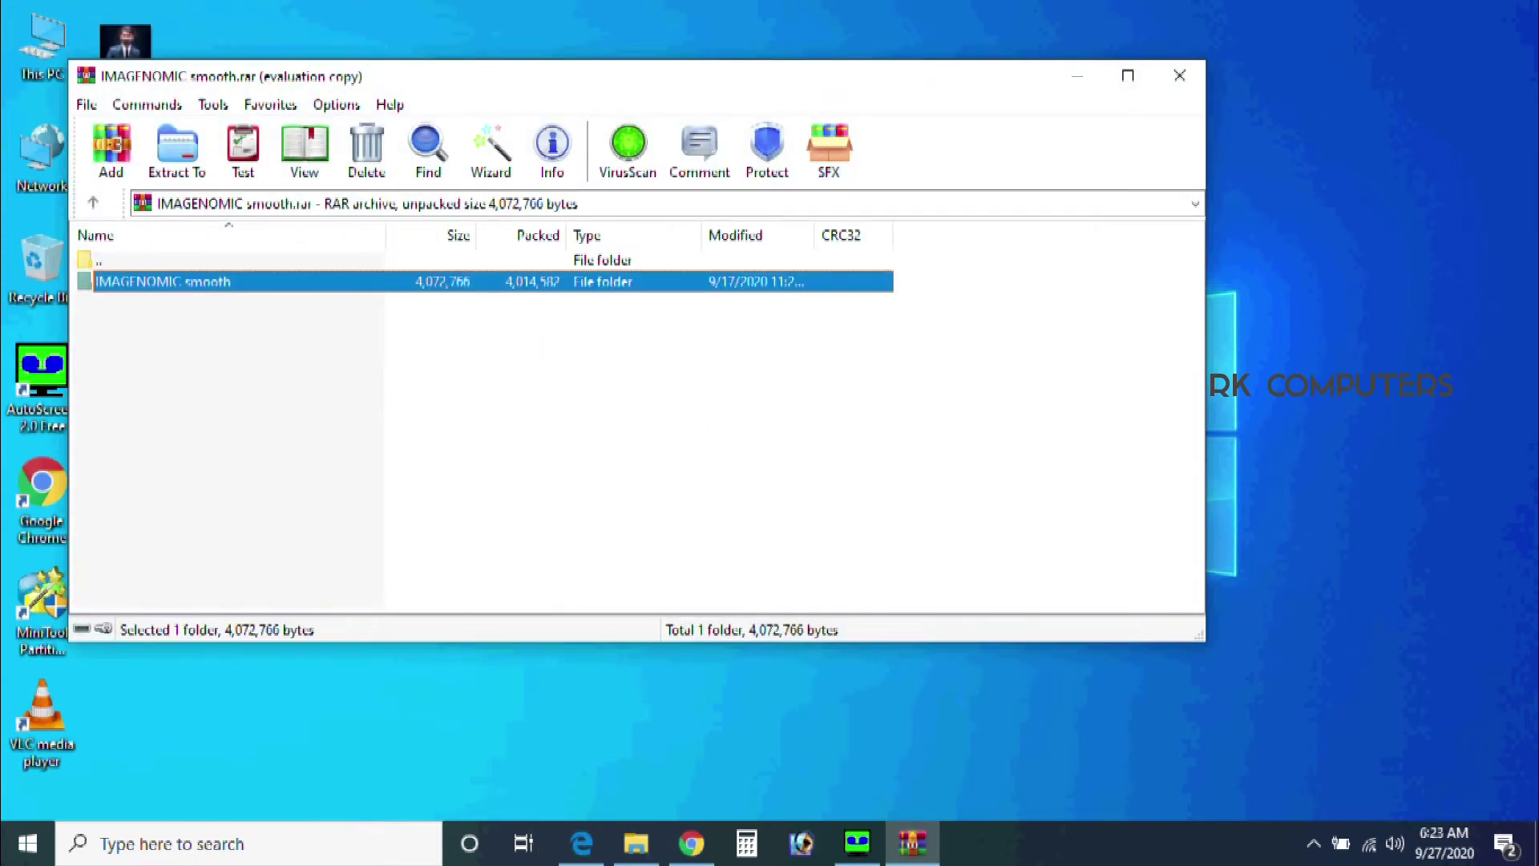
key(Return)
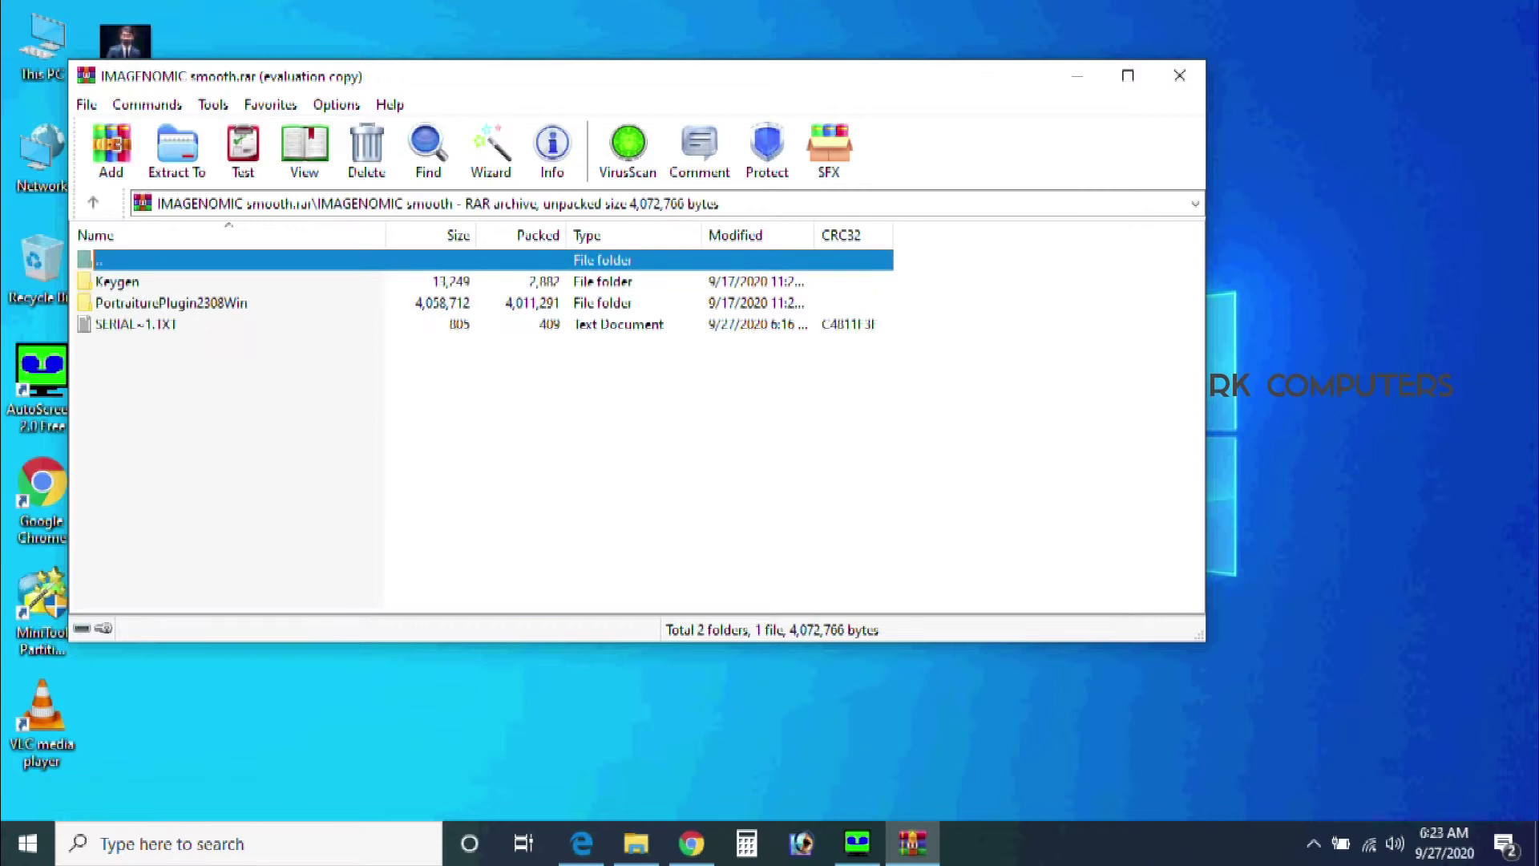
key(Down)
key(Down)
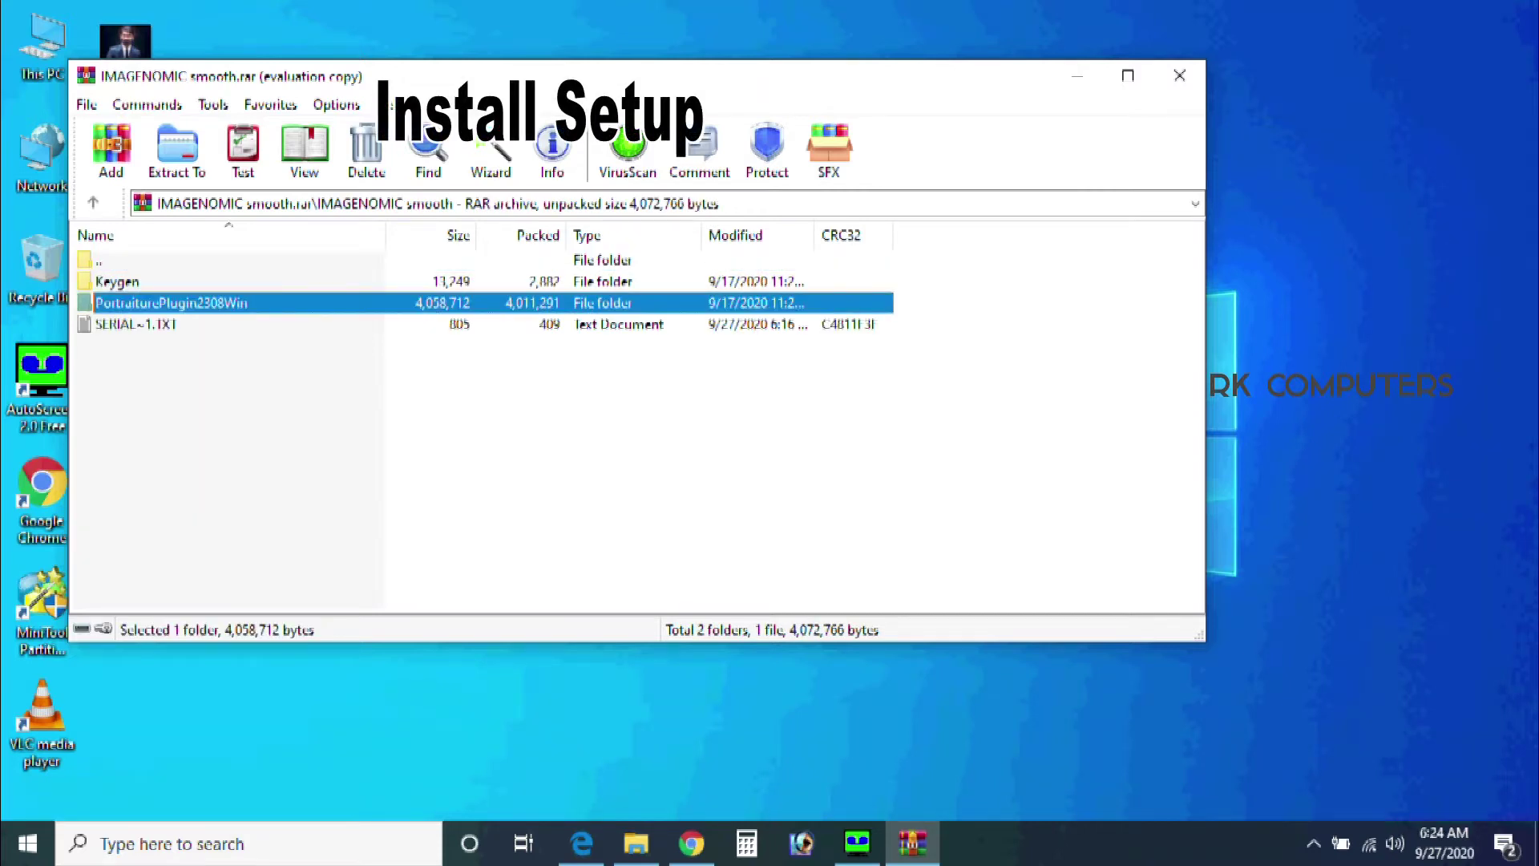
key(Up)
key(Return)
key(Return)
key(Down)
key(Return)
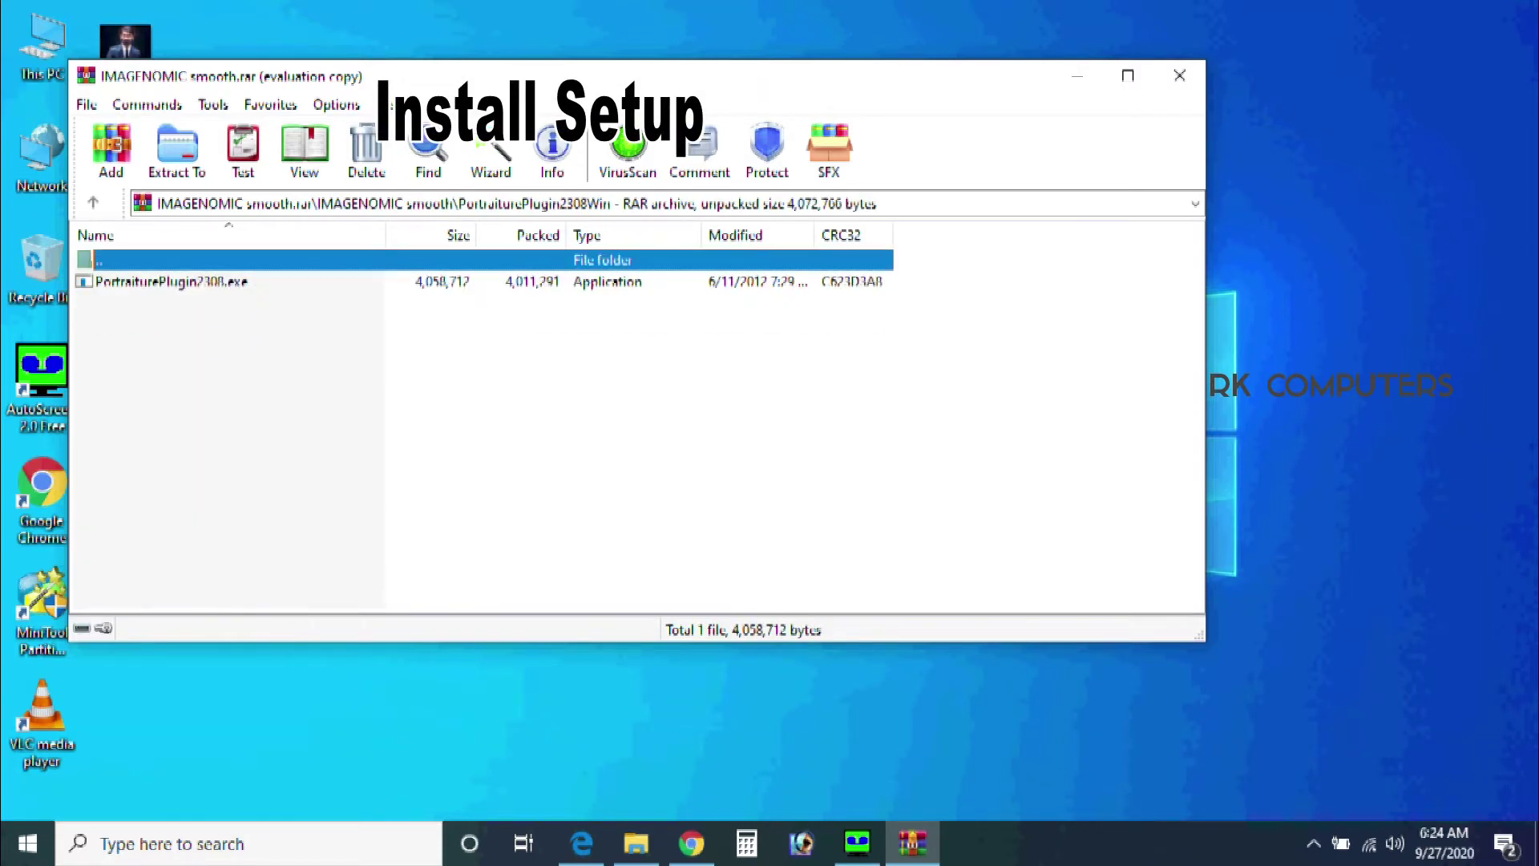
key(Down)
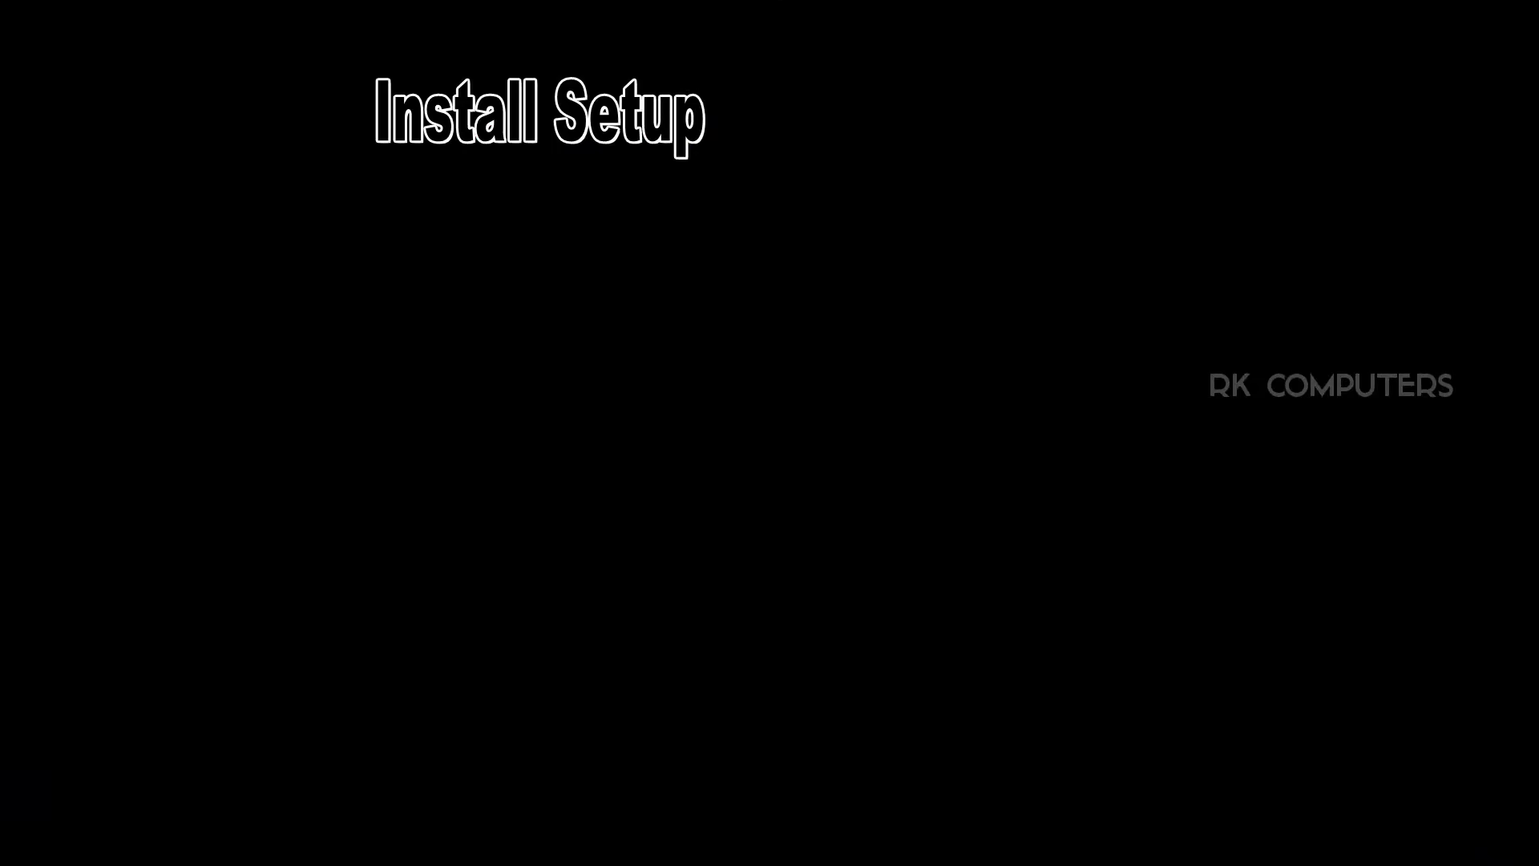
- Advance past the welcome page and licence agreement to host application selection
key(Return)
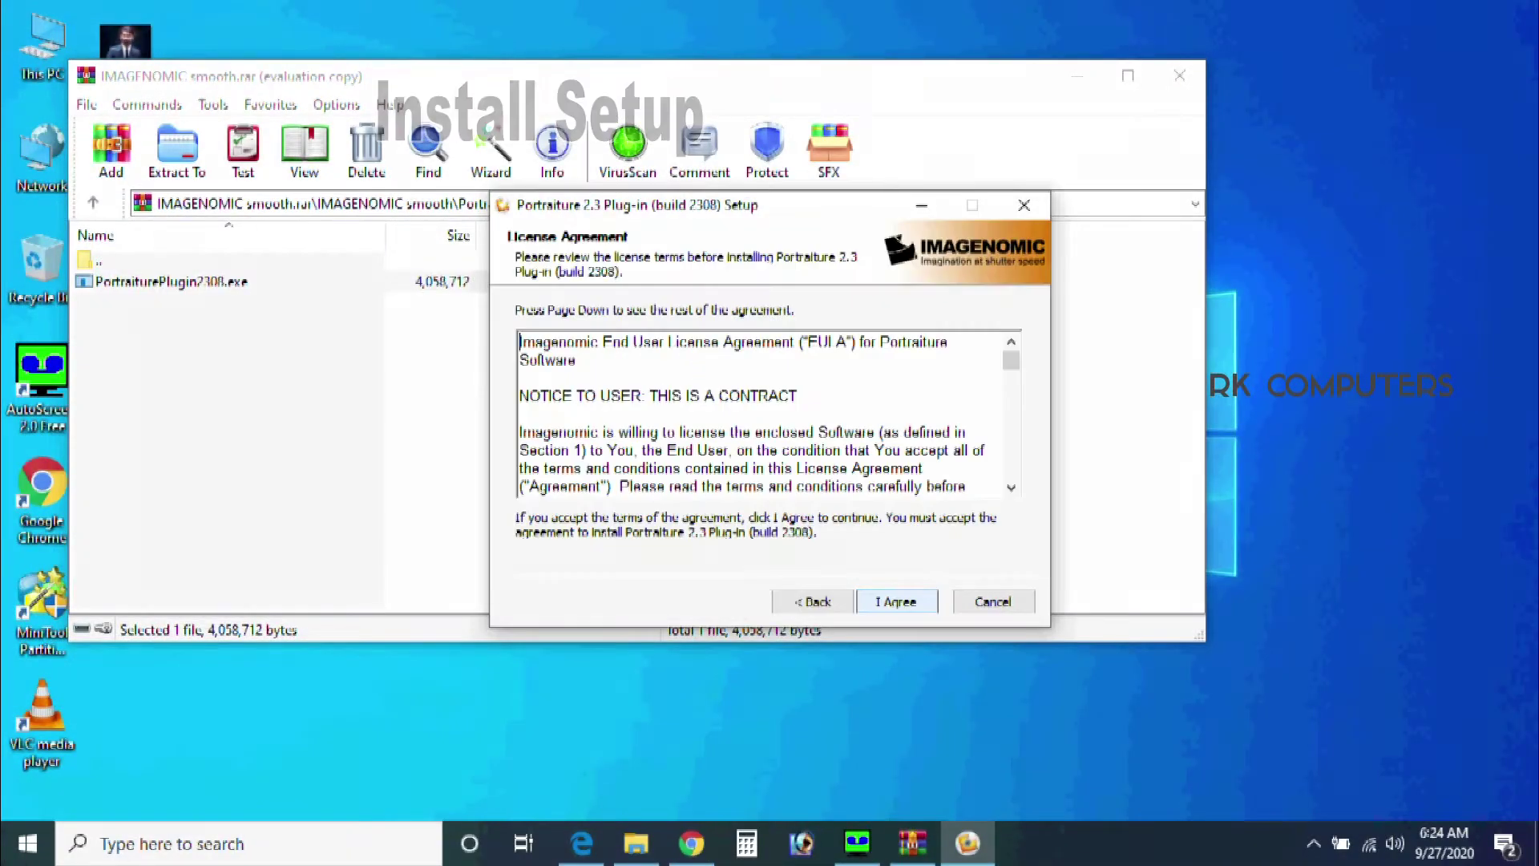
key(Return)
key(Return)
key(Tab)
key(Return)
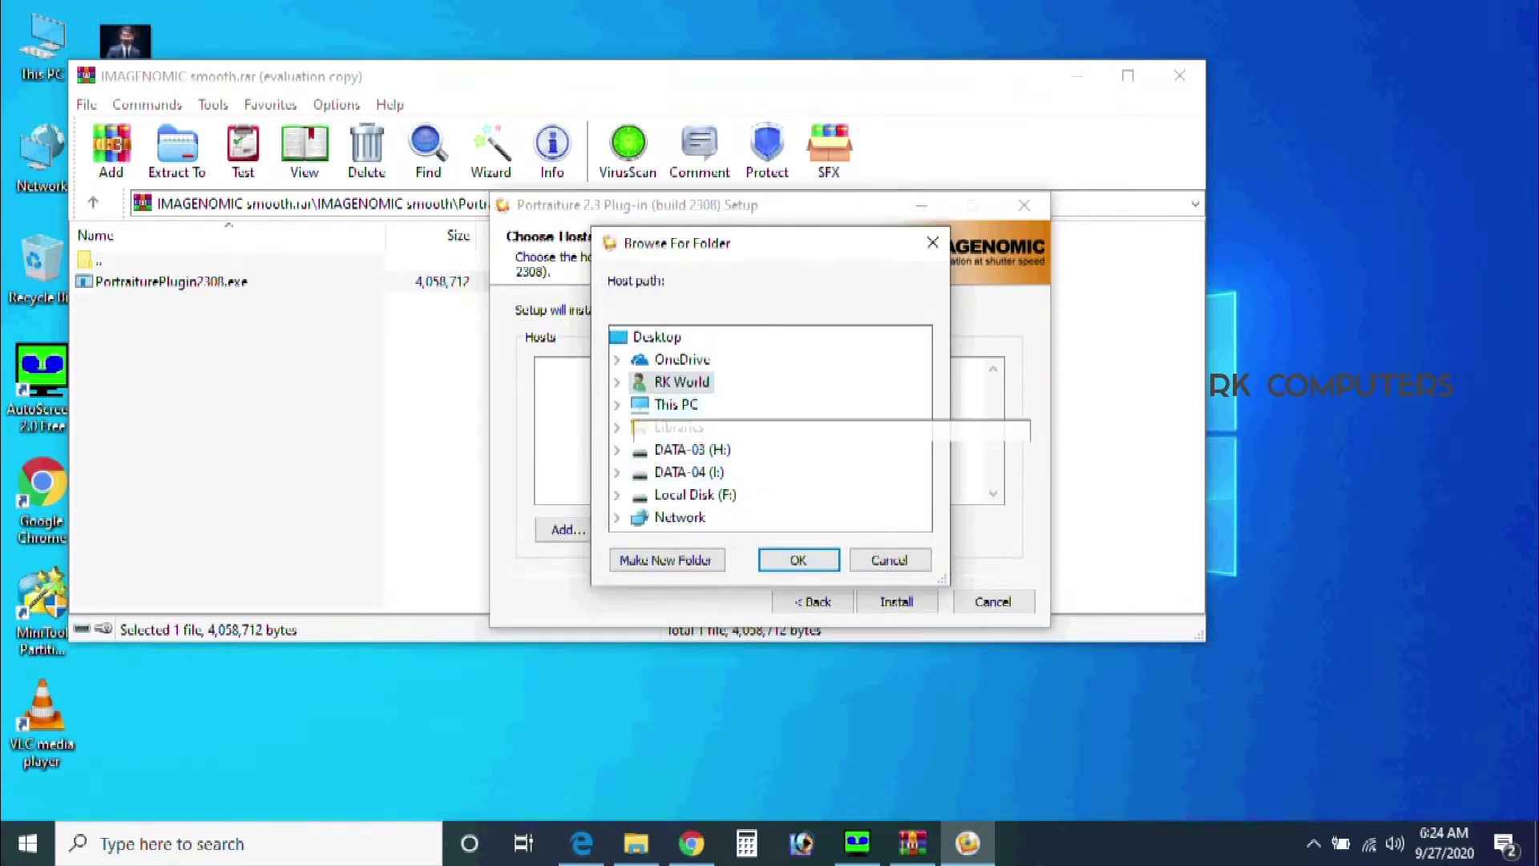
- Add C:\Program Files (x86)\Adobe\Photoshop 7.0\Plug-Ins\Filters as the host plug-in folder
key(Down)
key(Right)
key(Down)
key(Down)
key(Down)
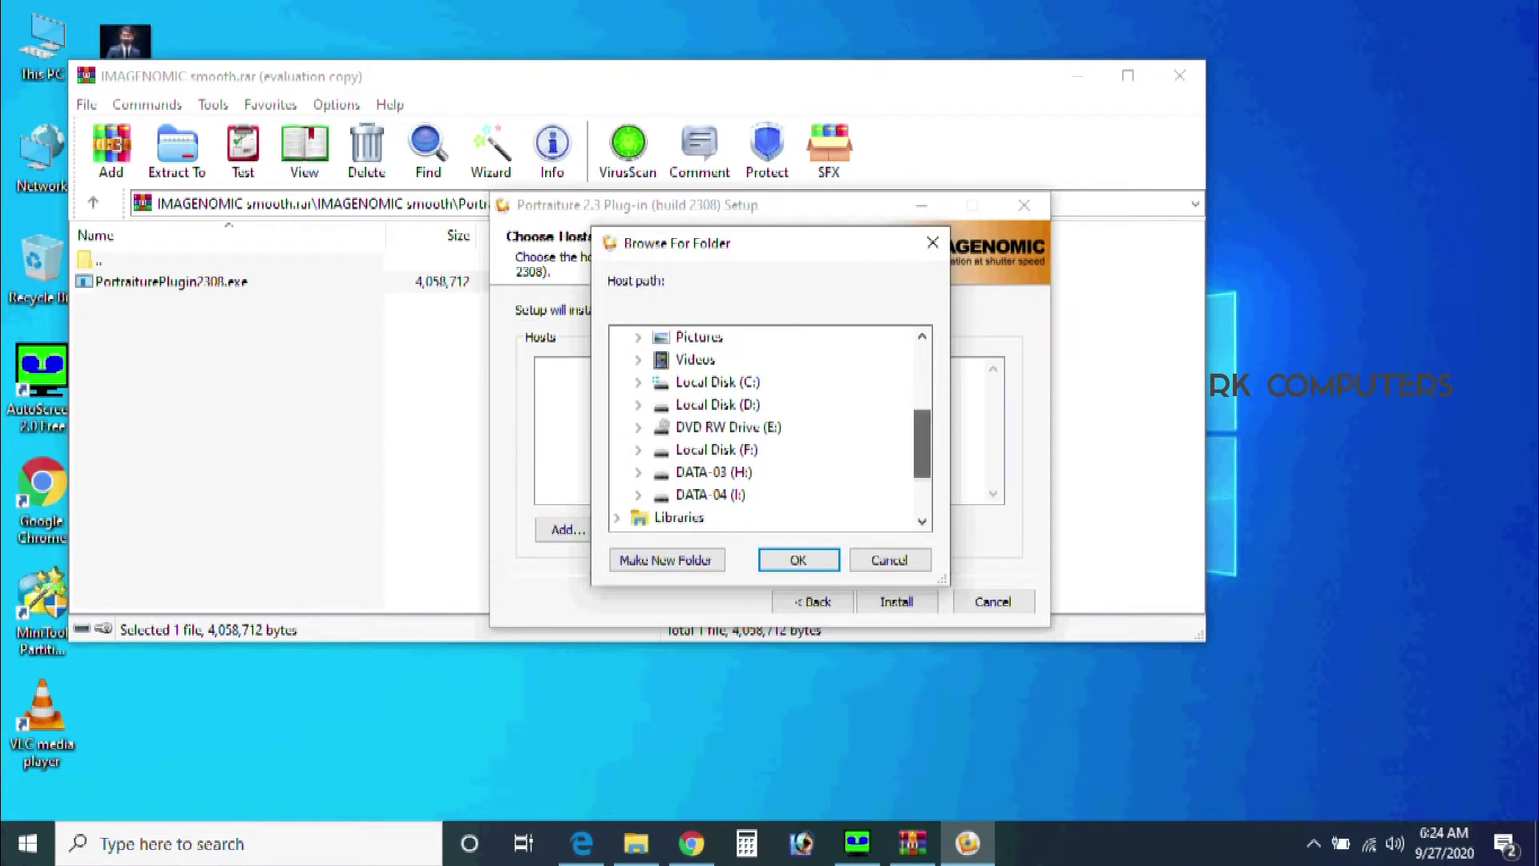
key(Right)
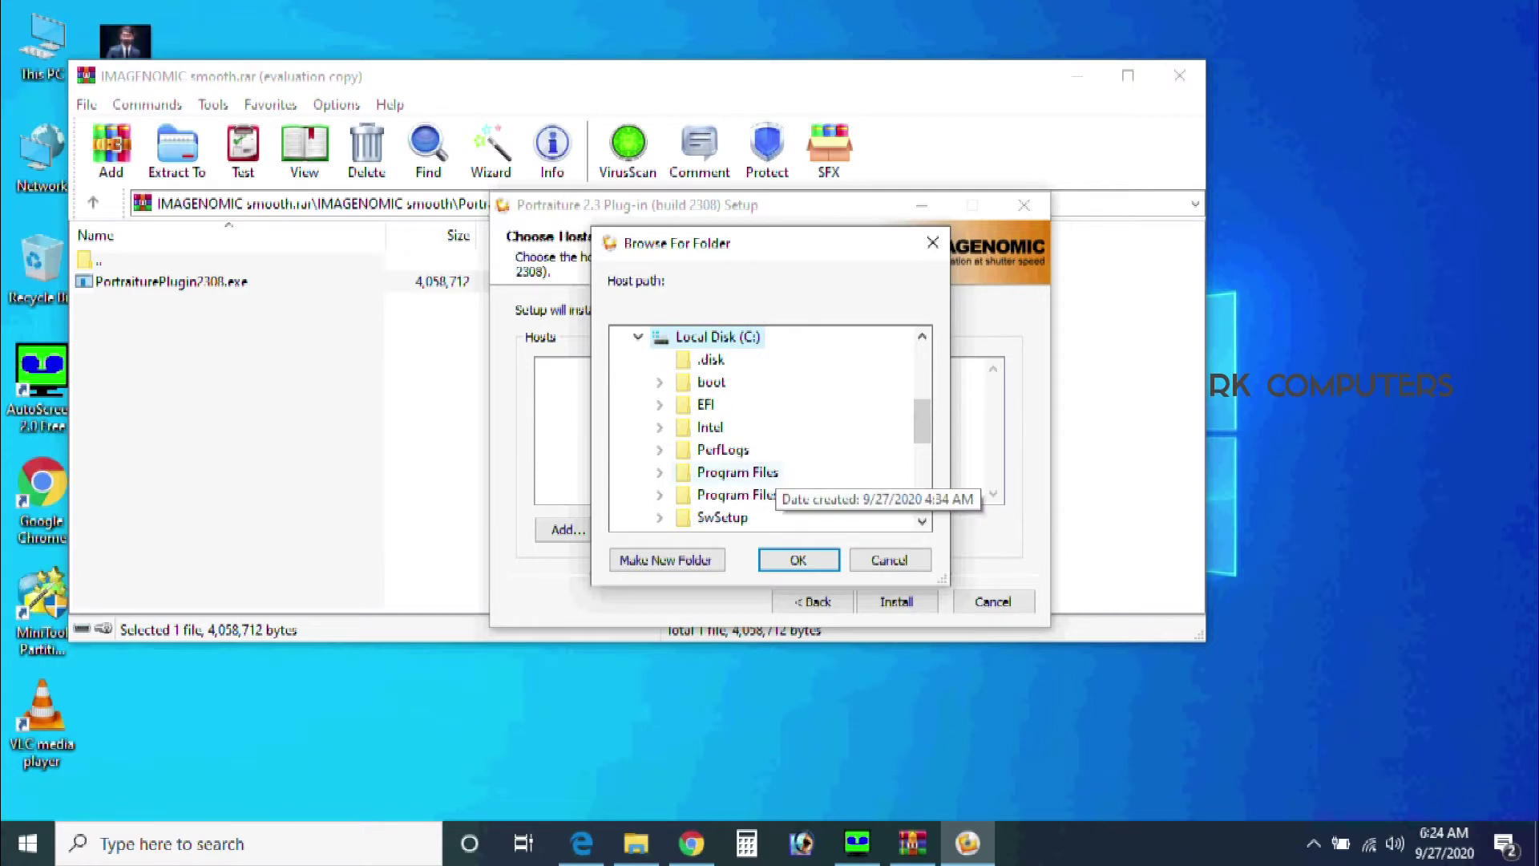
key(Down)
key(Down)
key(Down)
key(Right)
key(Down)
key(Right)
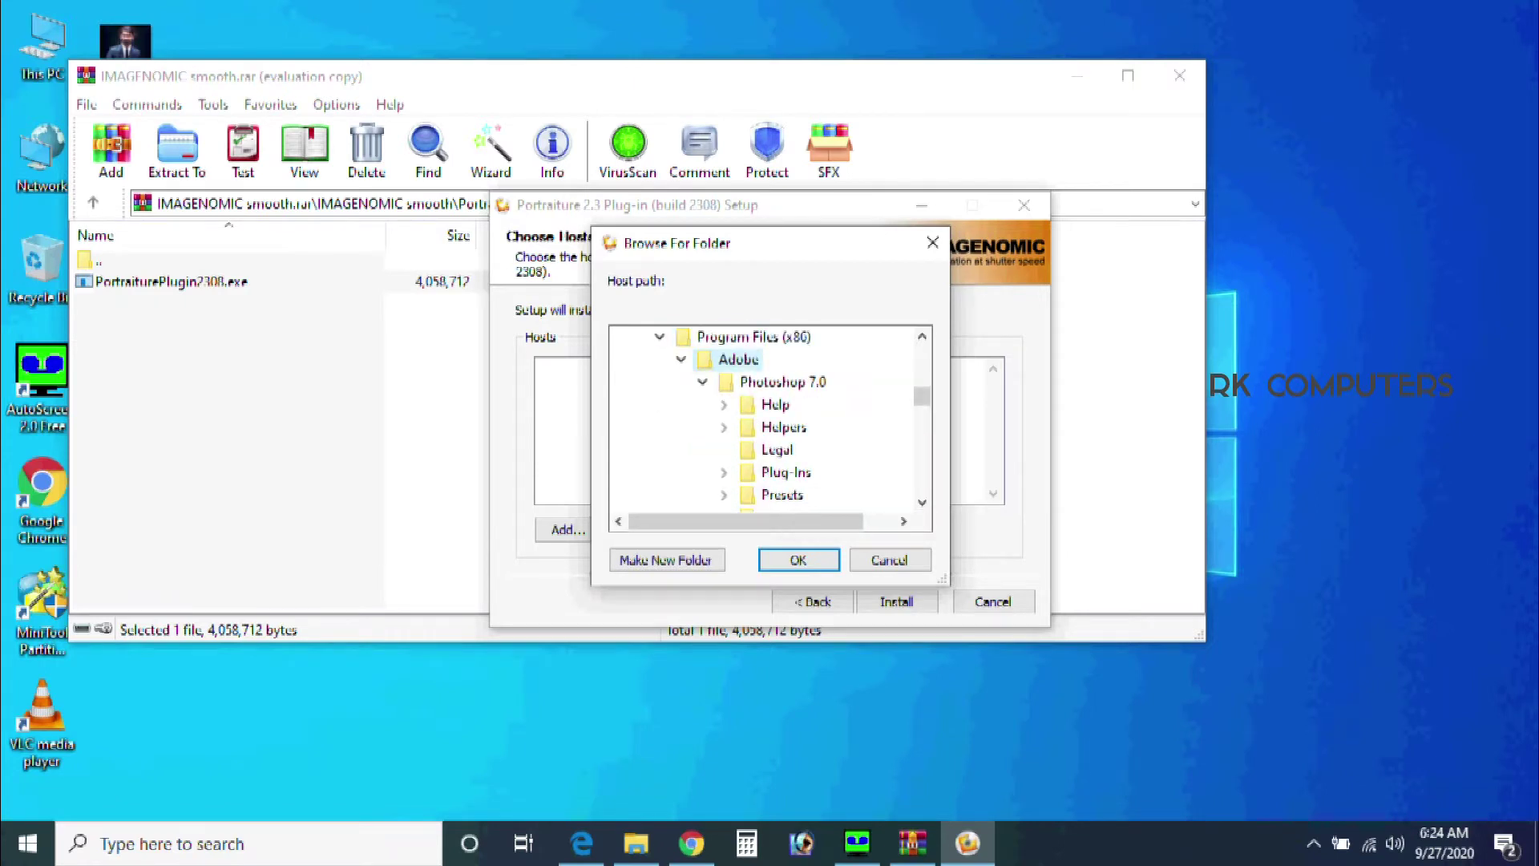
scroll(781, 417, down, 2)
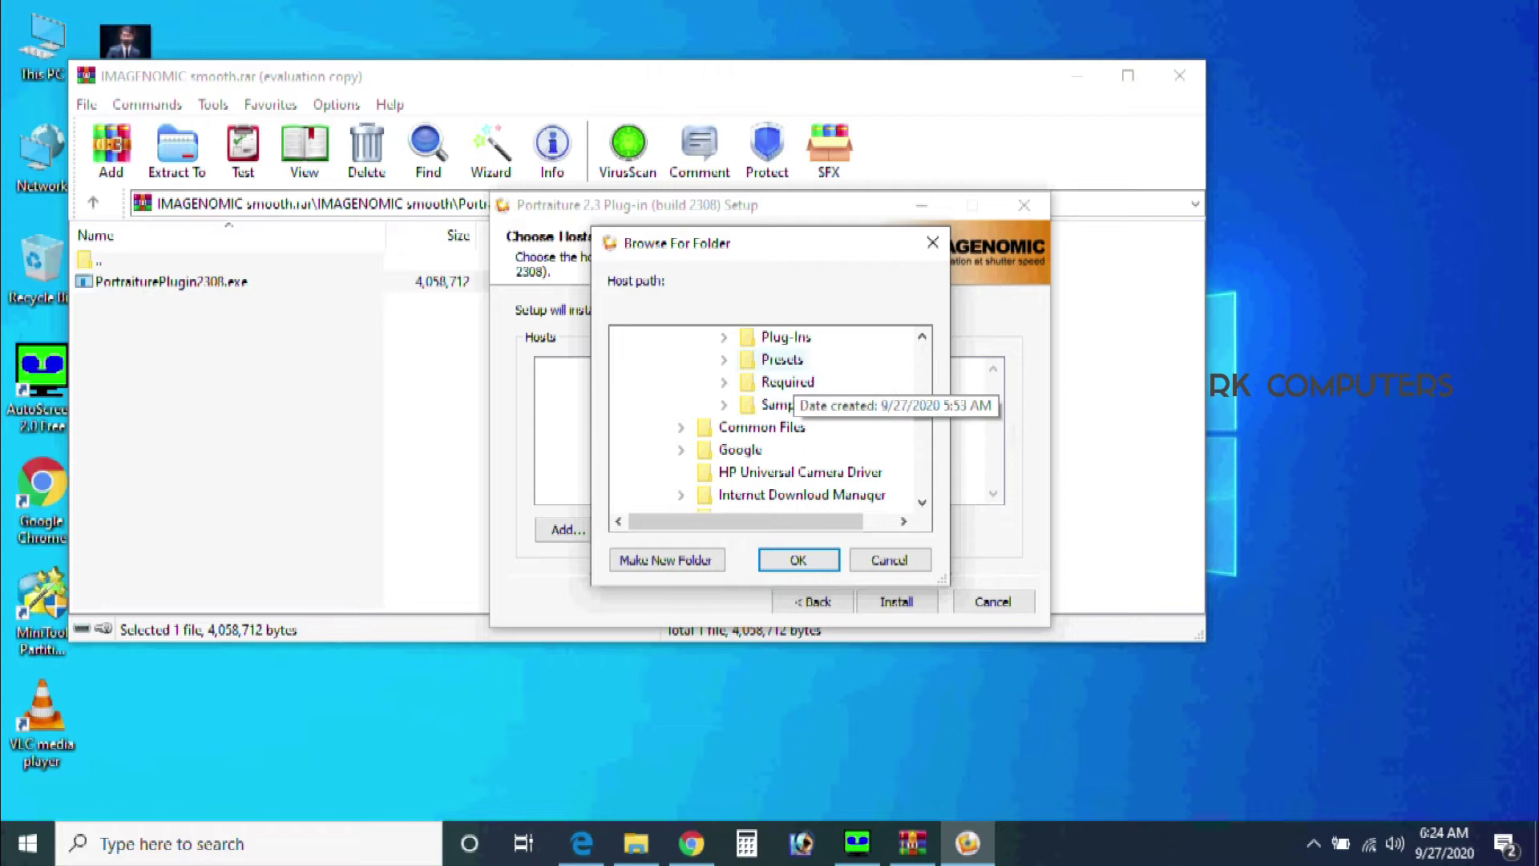
key(Down)
key(Right)
key(Down)
key(Down)
key(Down)
key(Right)
key(Return)
key(Return)
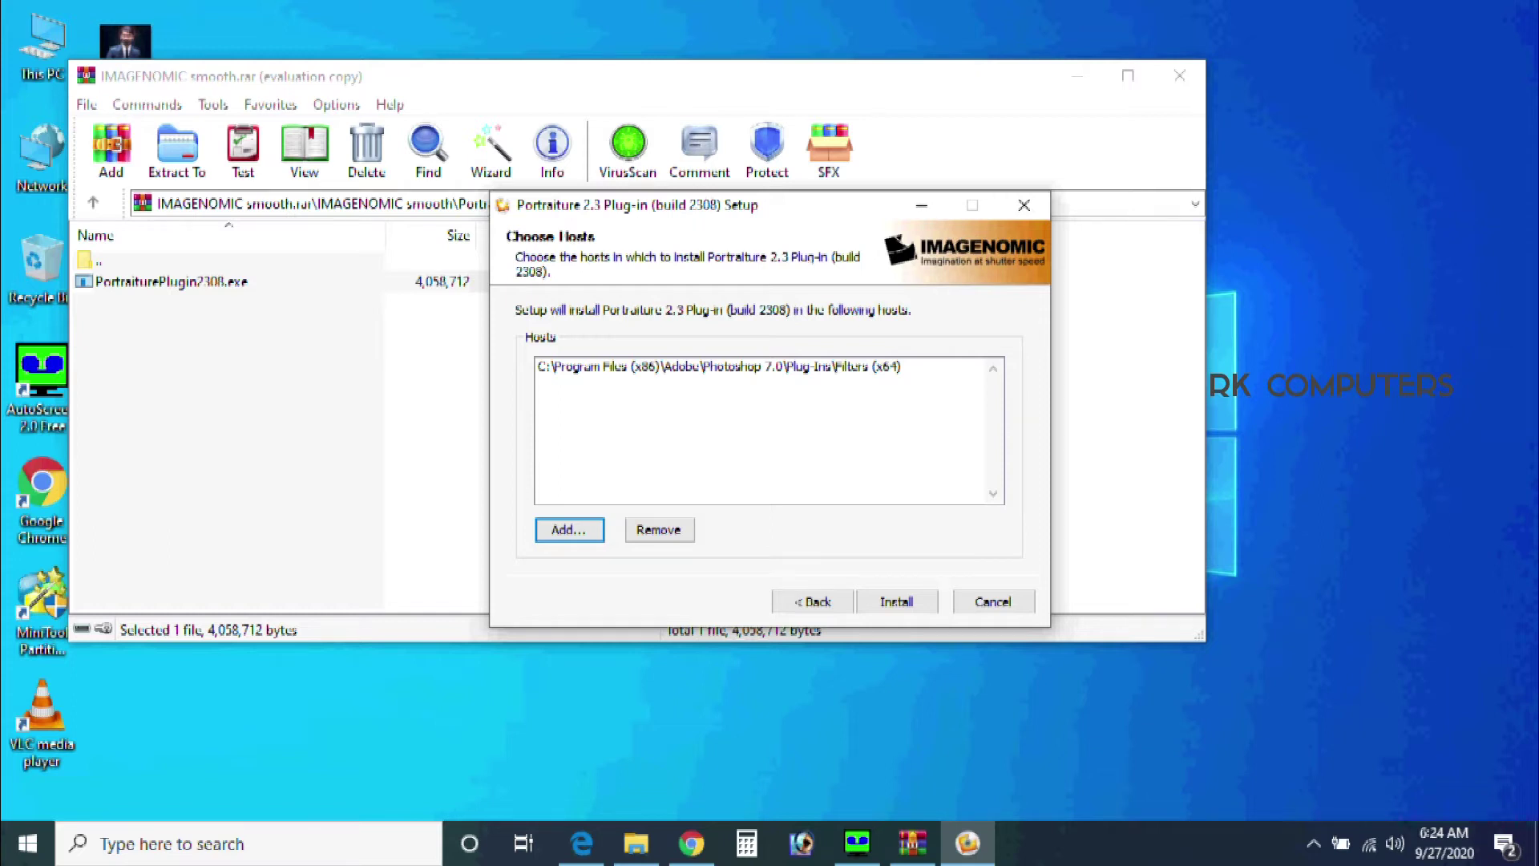
- Check the PC's system type in This PC properties, then start the installation
right_click(42, 44)
click(105, 314)
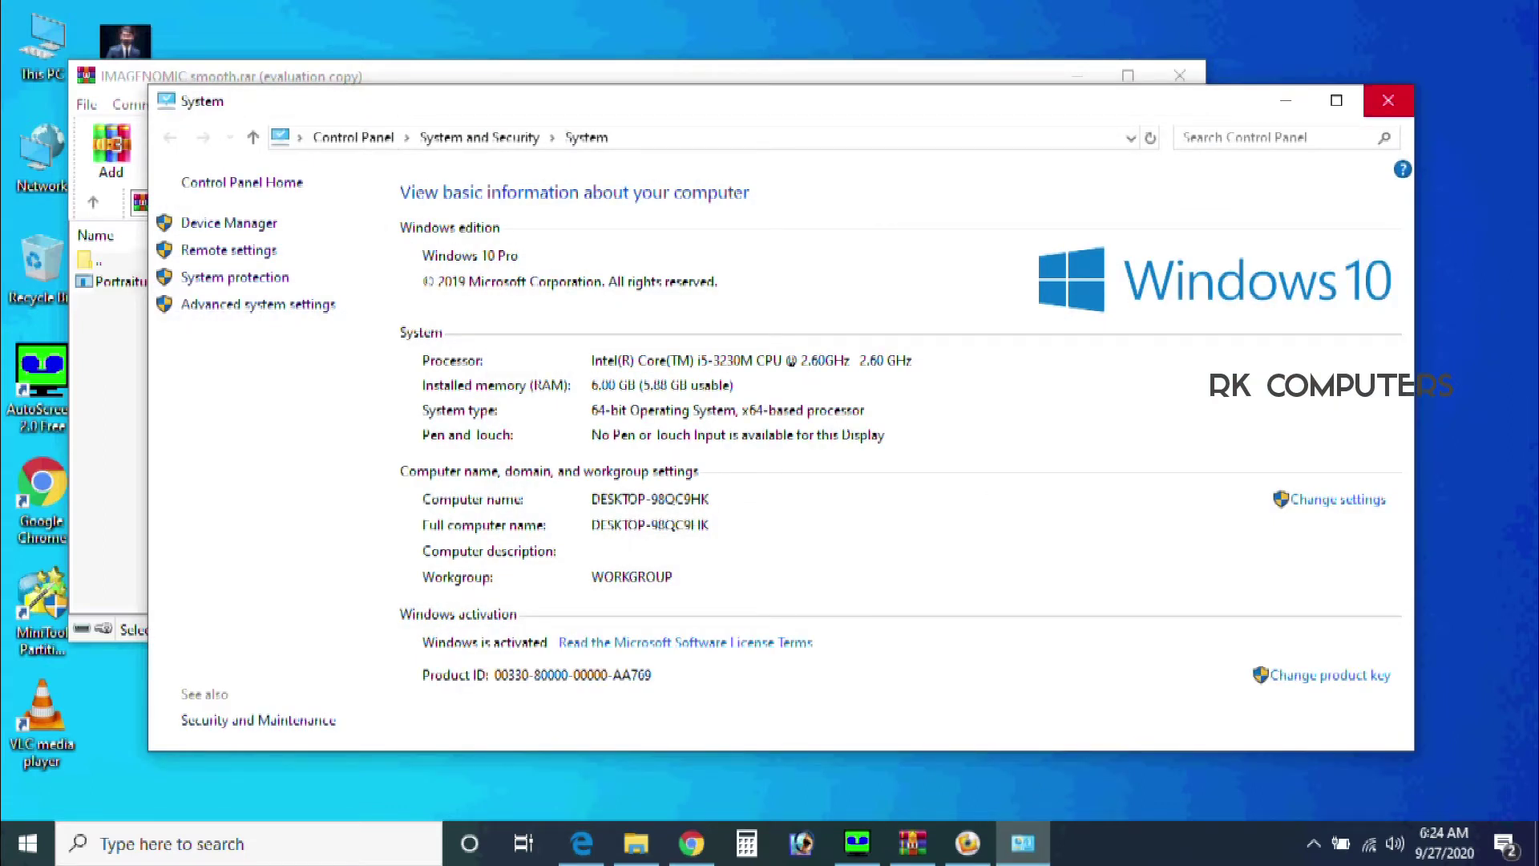
click(1388, 101)
key(alt+i)
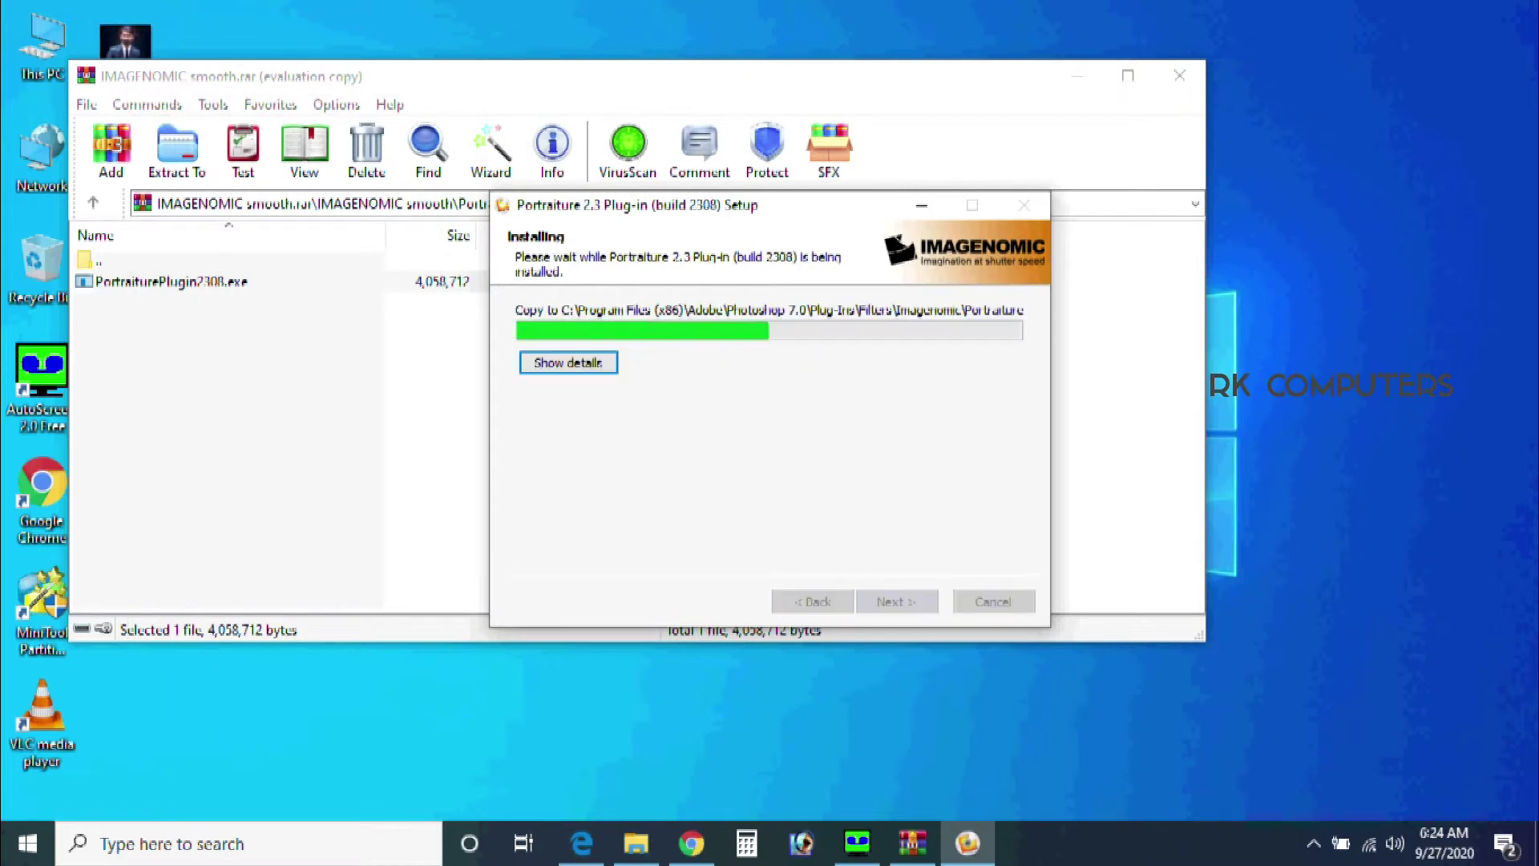
- Close the finished setup and check Photoshop 7.0's Filter menu for Imagenomic
key(Return)
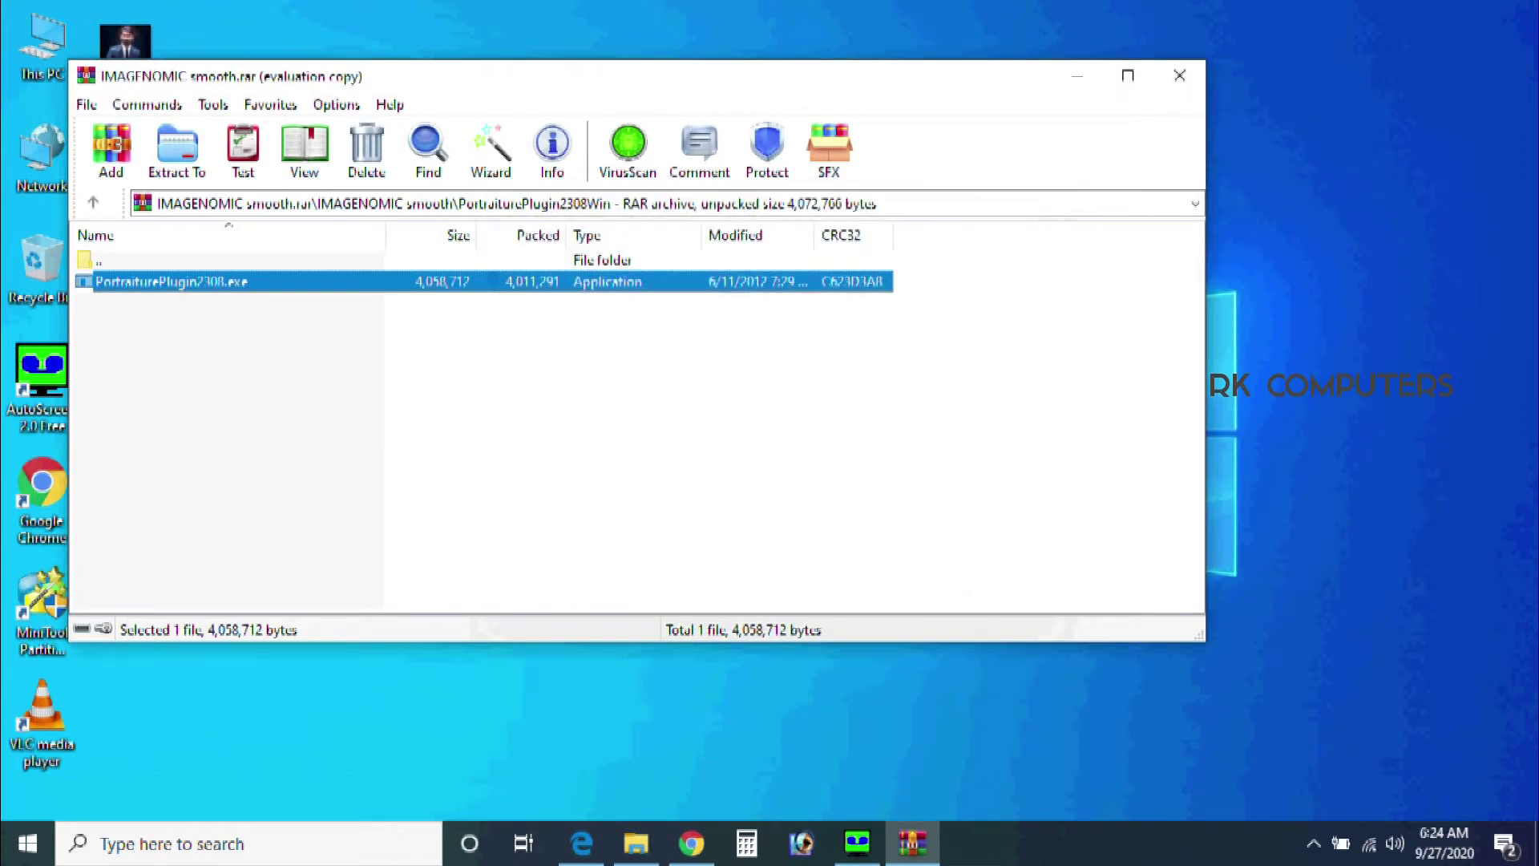
right_click(1233, 343)
key(Escape)
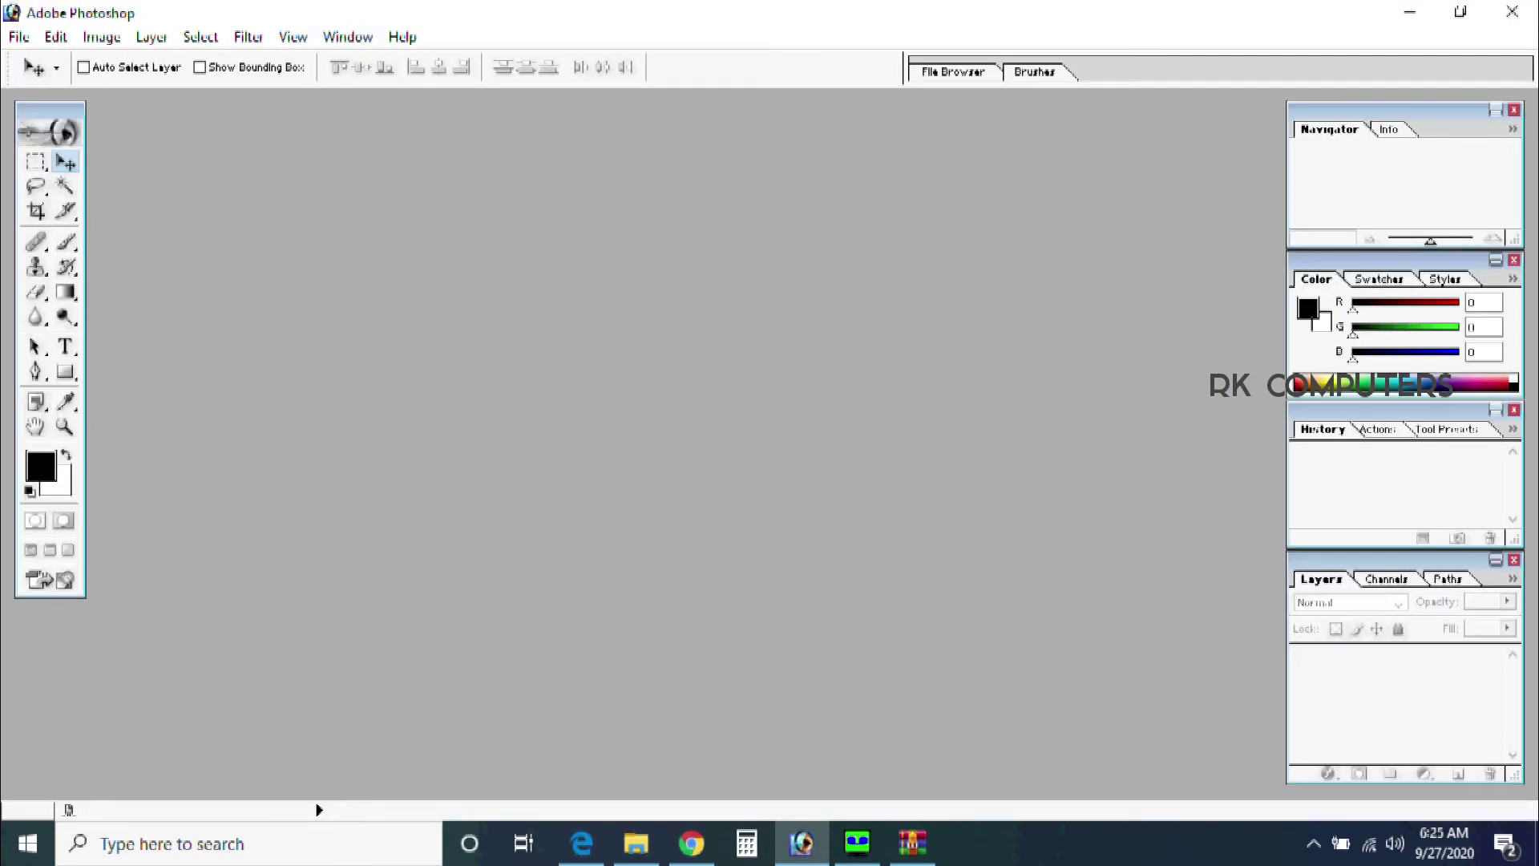
click(347, 37)
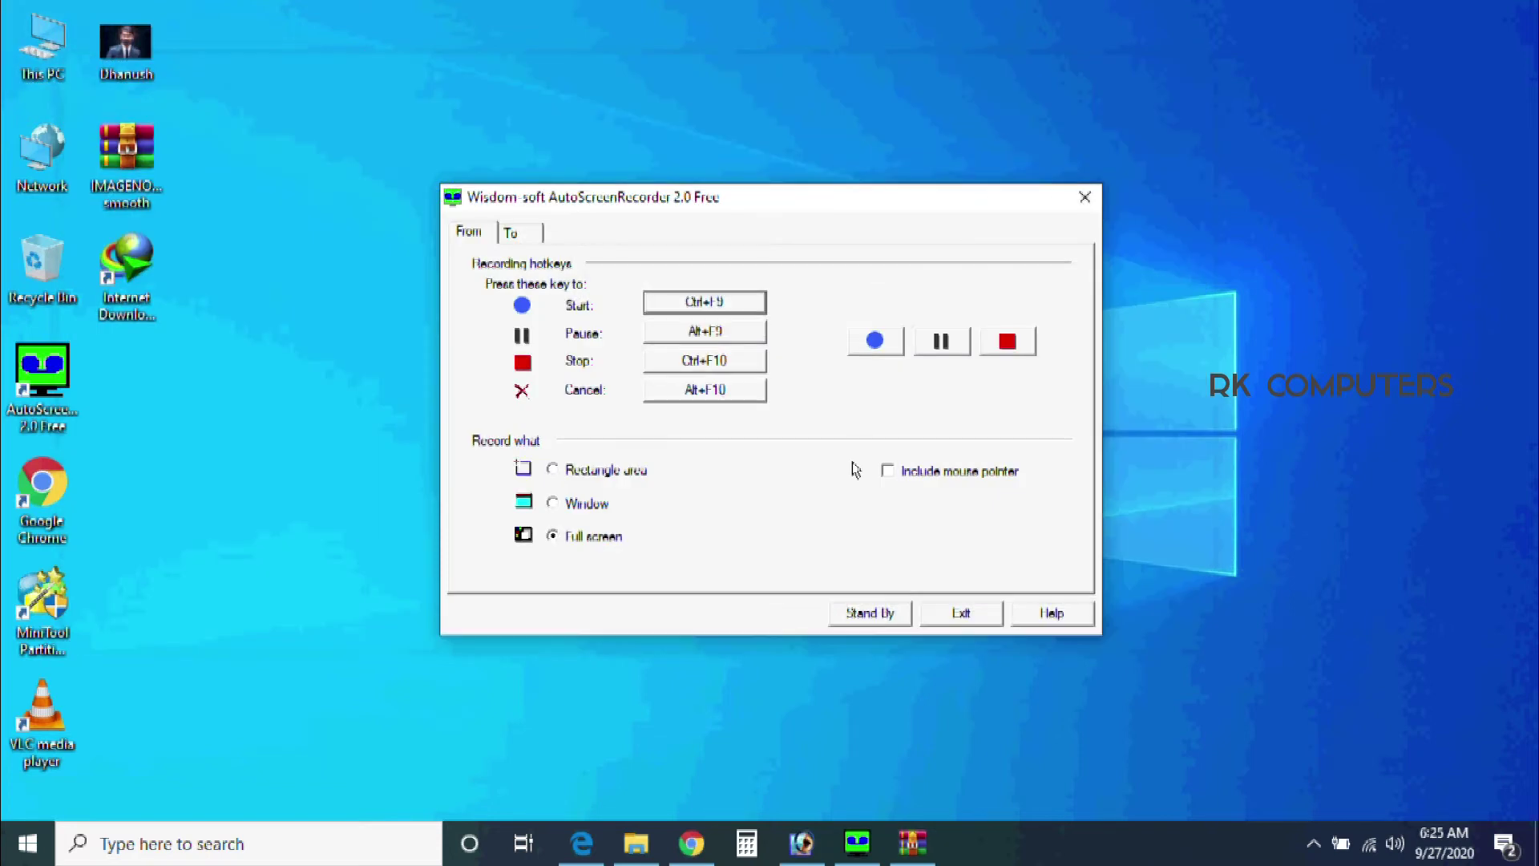
- Browse to C:\Program Files (x86)\Imagenomic\Portraiture 2 Plug-in in File Explorer
key(Escape)
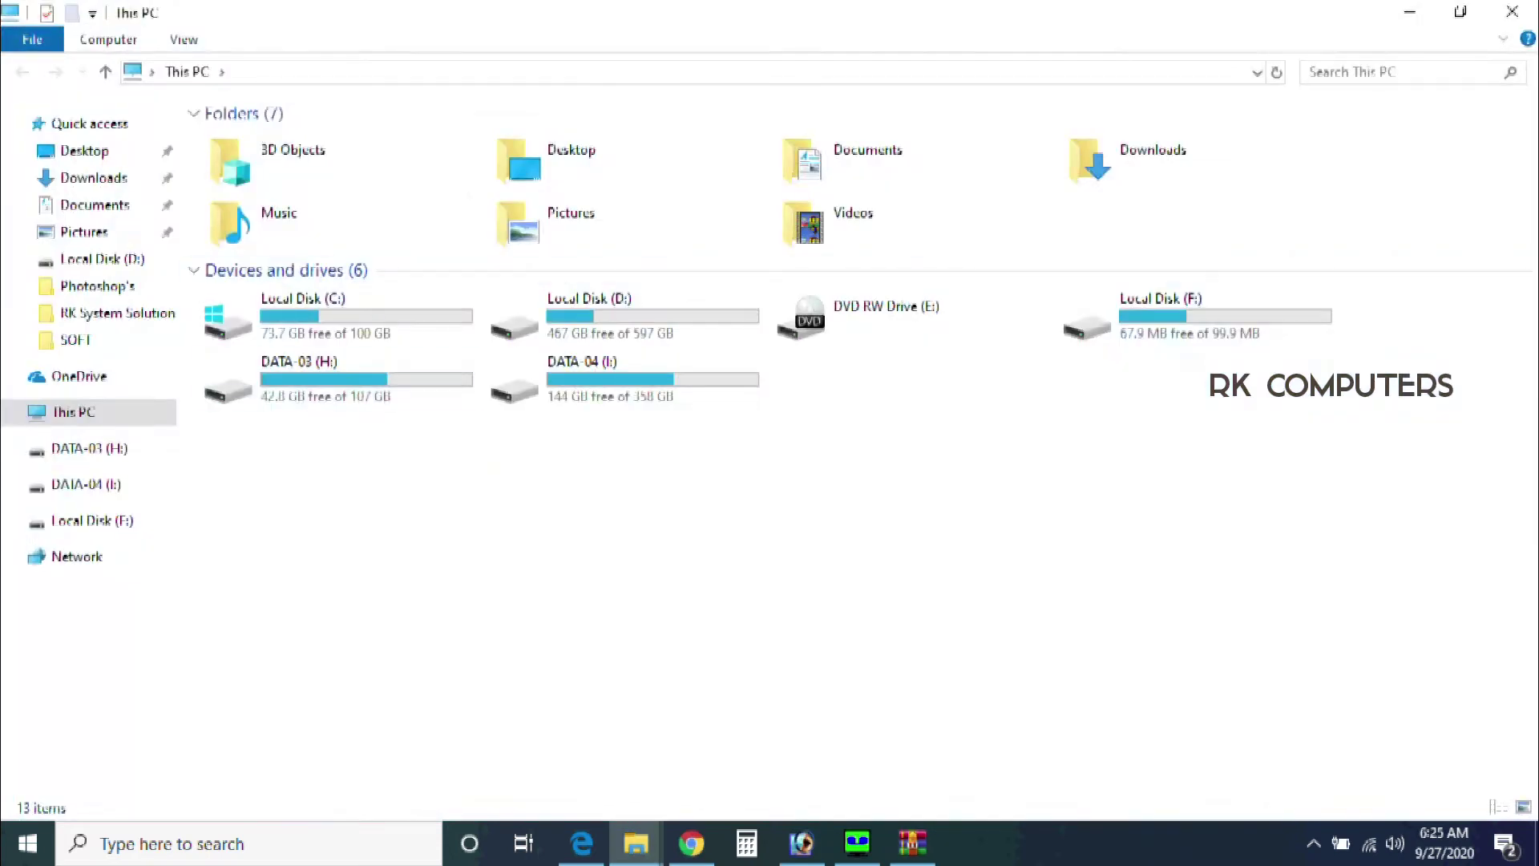
double_click(265, 305)
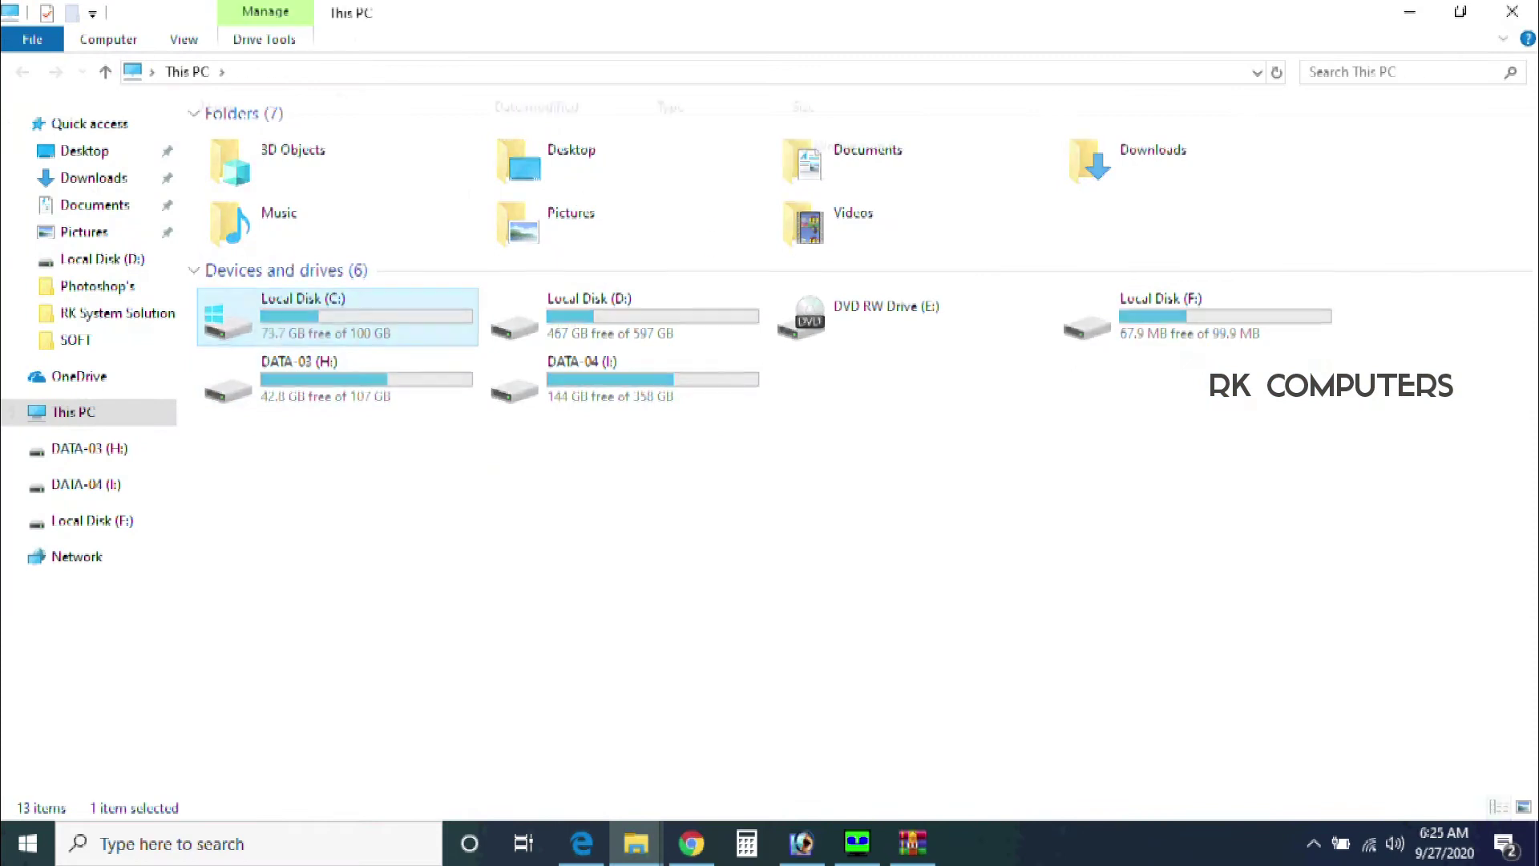
double_click(281, 282)
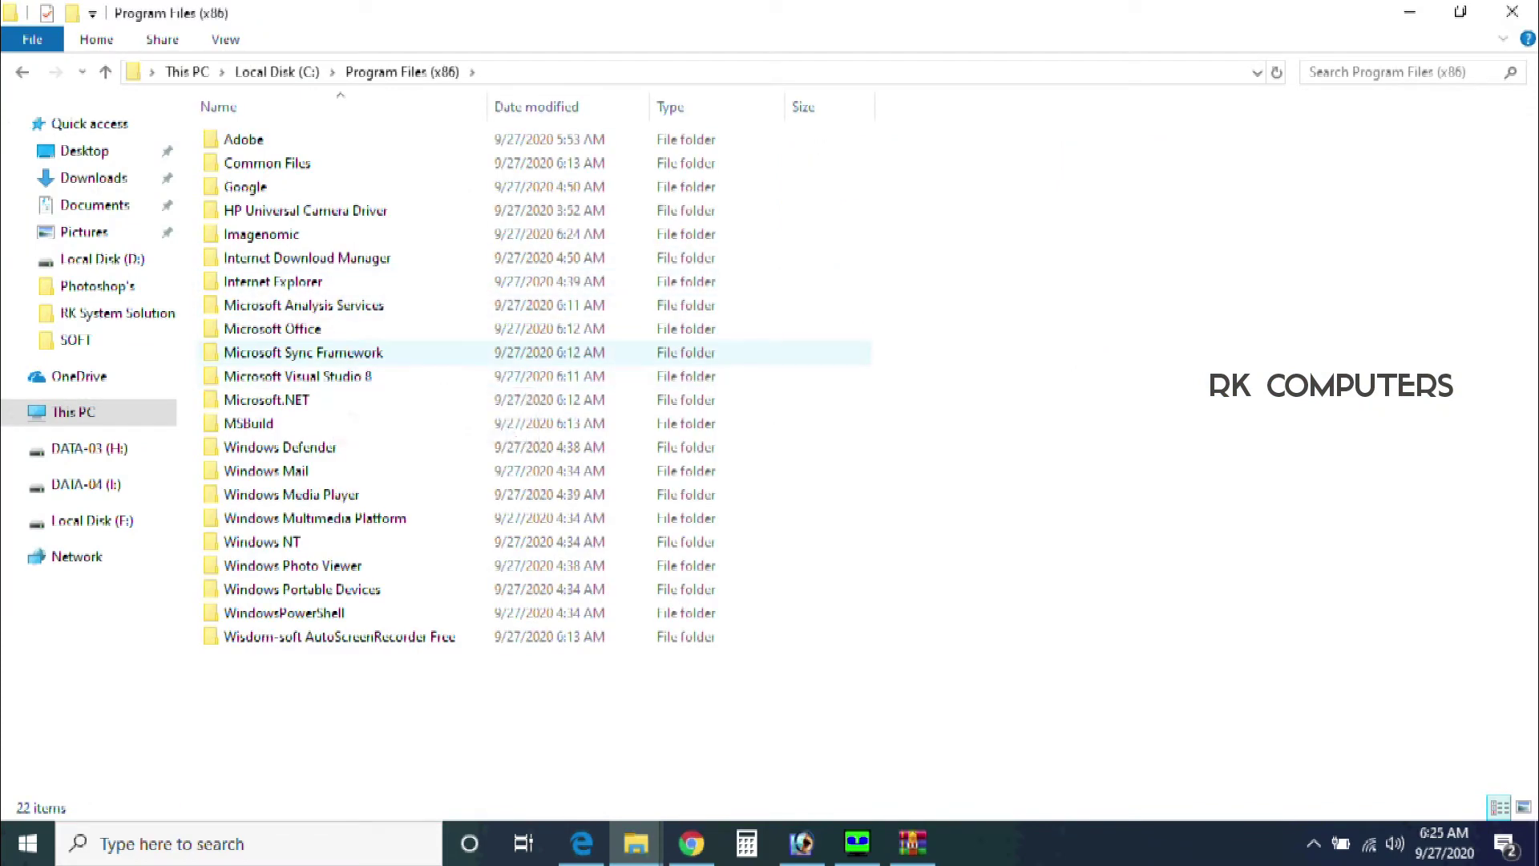
key(alt+Left)
key(Up)
key(Return)
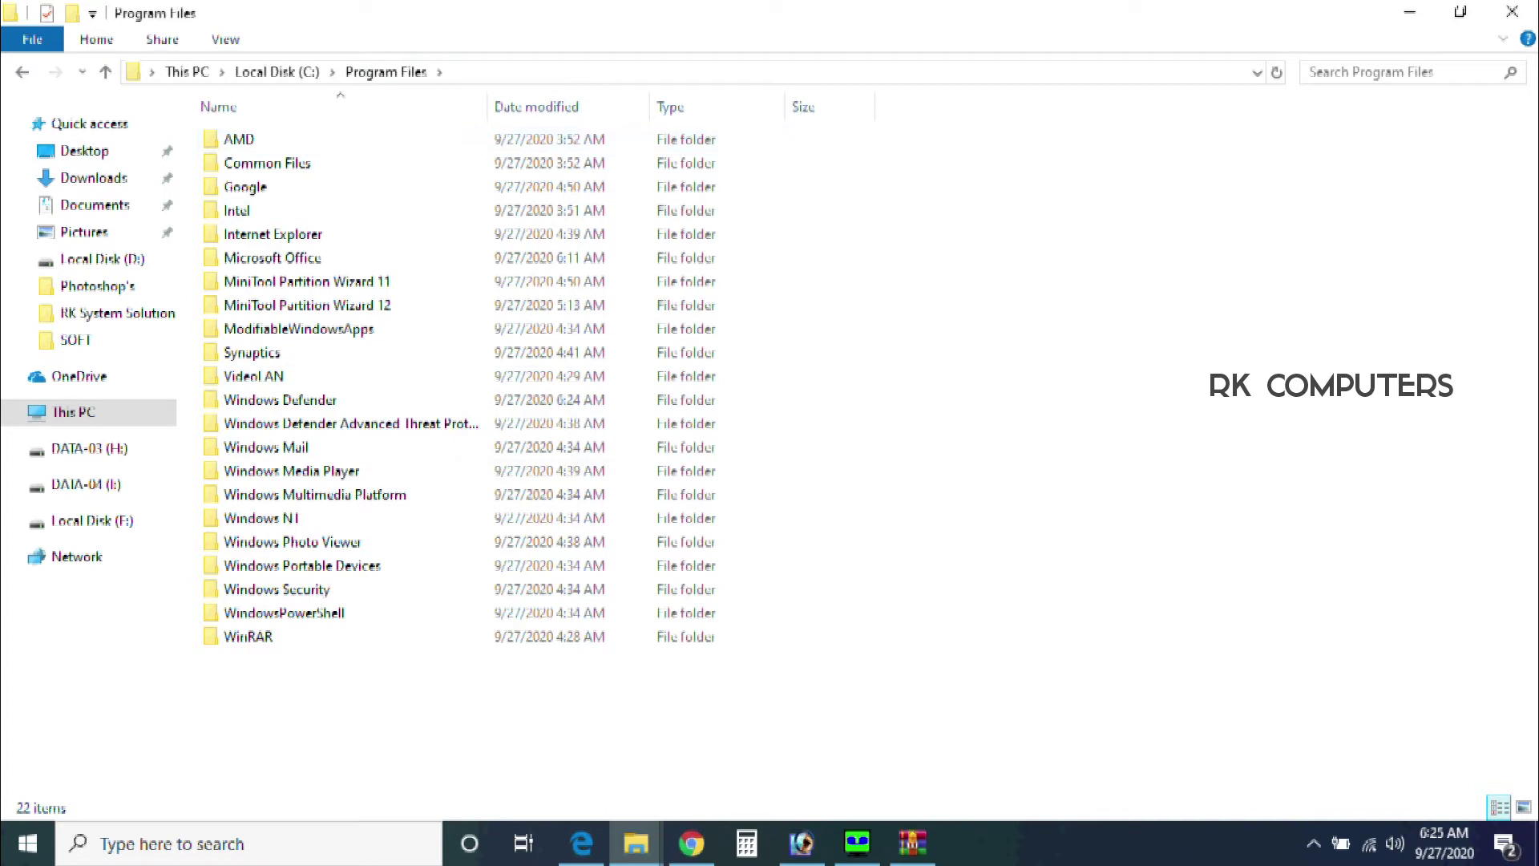
key(alt+Left)
key(Down)
key(Return)
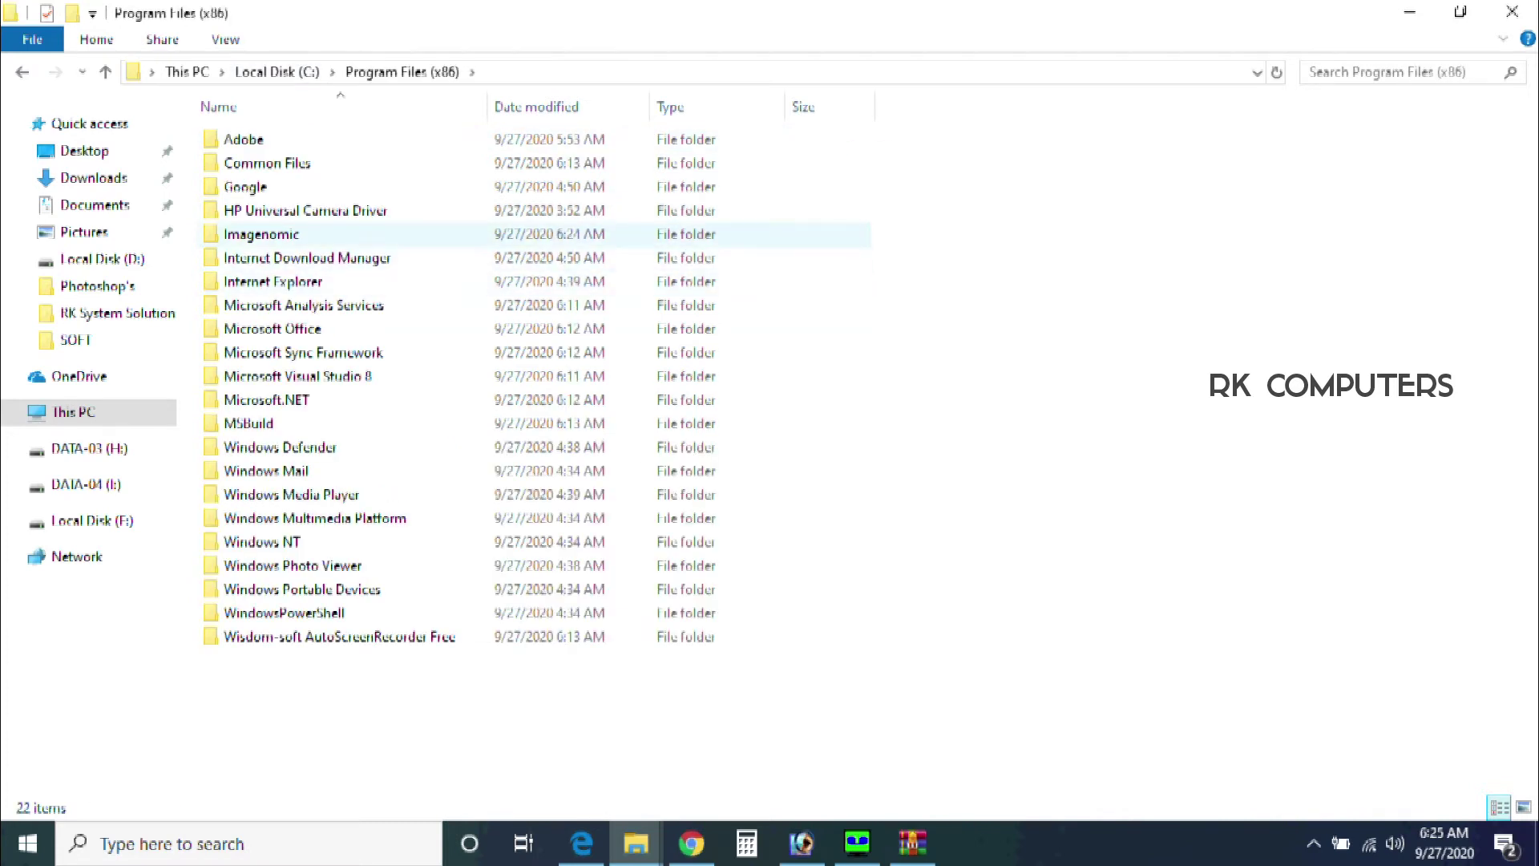
key(Return)
key(Down)
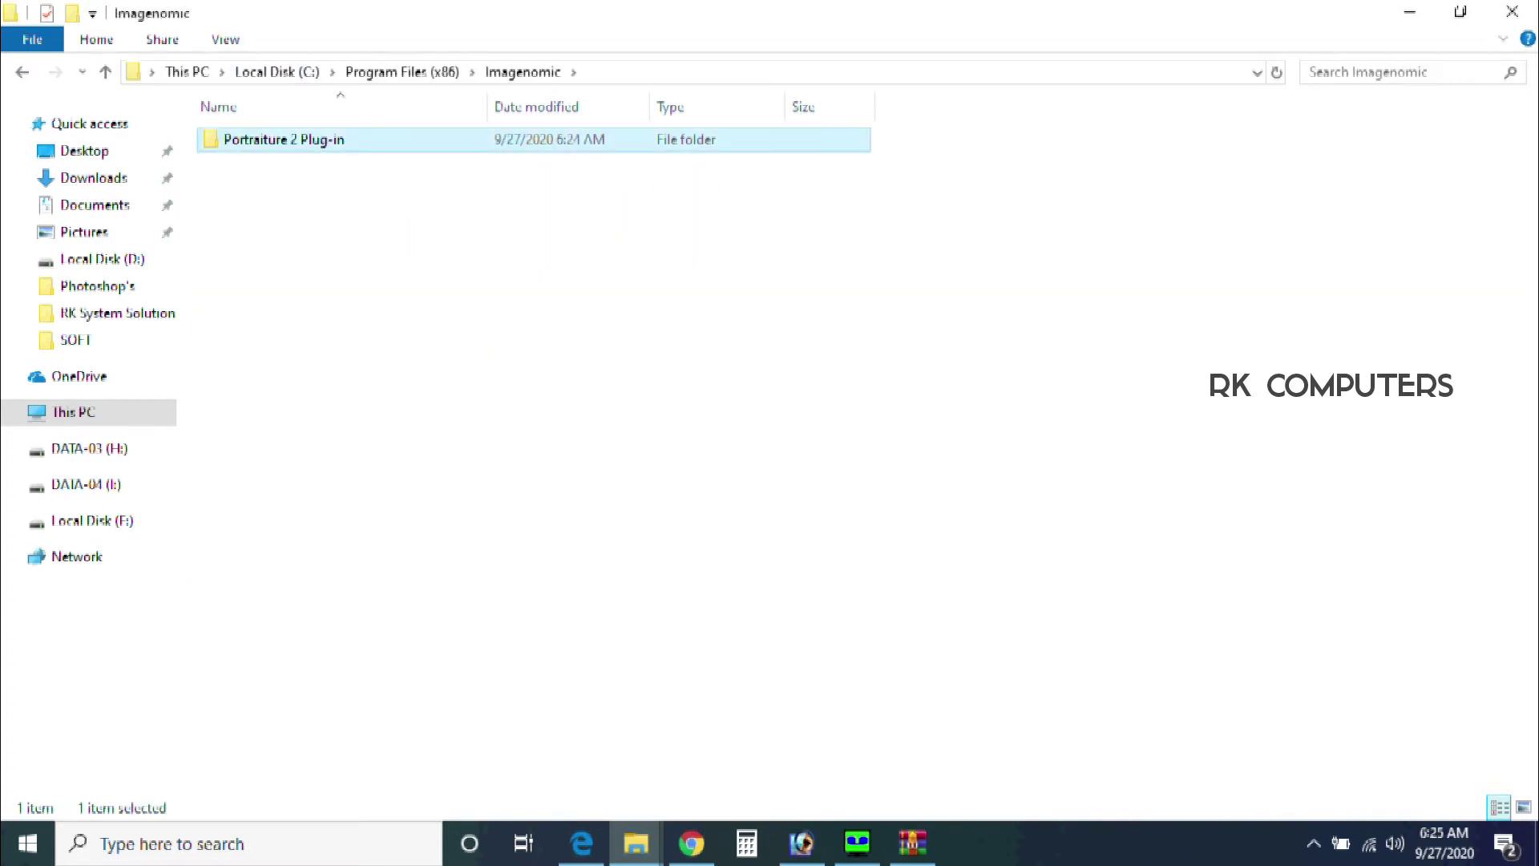
key(Return)
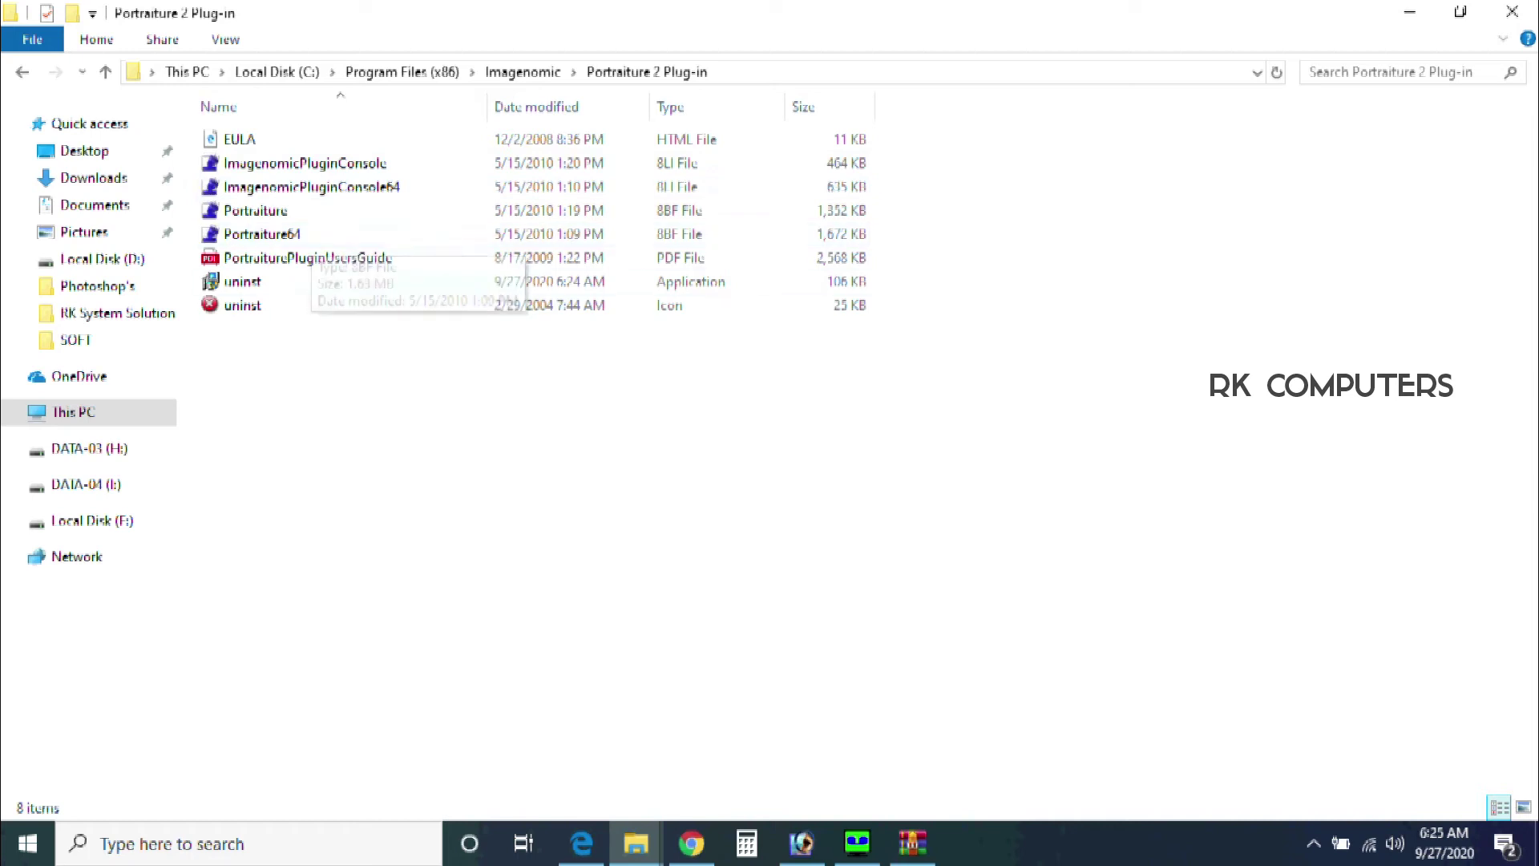
- Copy ImagenomicPluginConsole, ImagenomicPluginConsole64, Portraiture and Portraiture64
drag(886, 263, 697, 207)
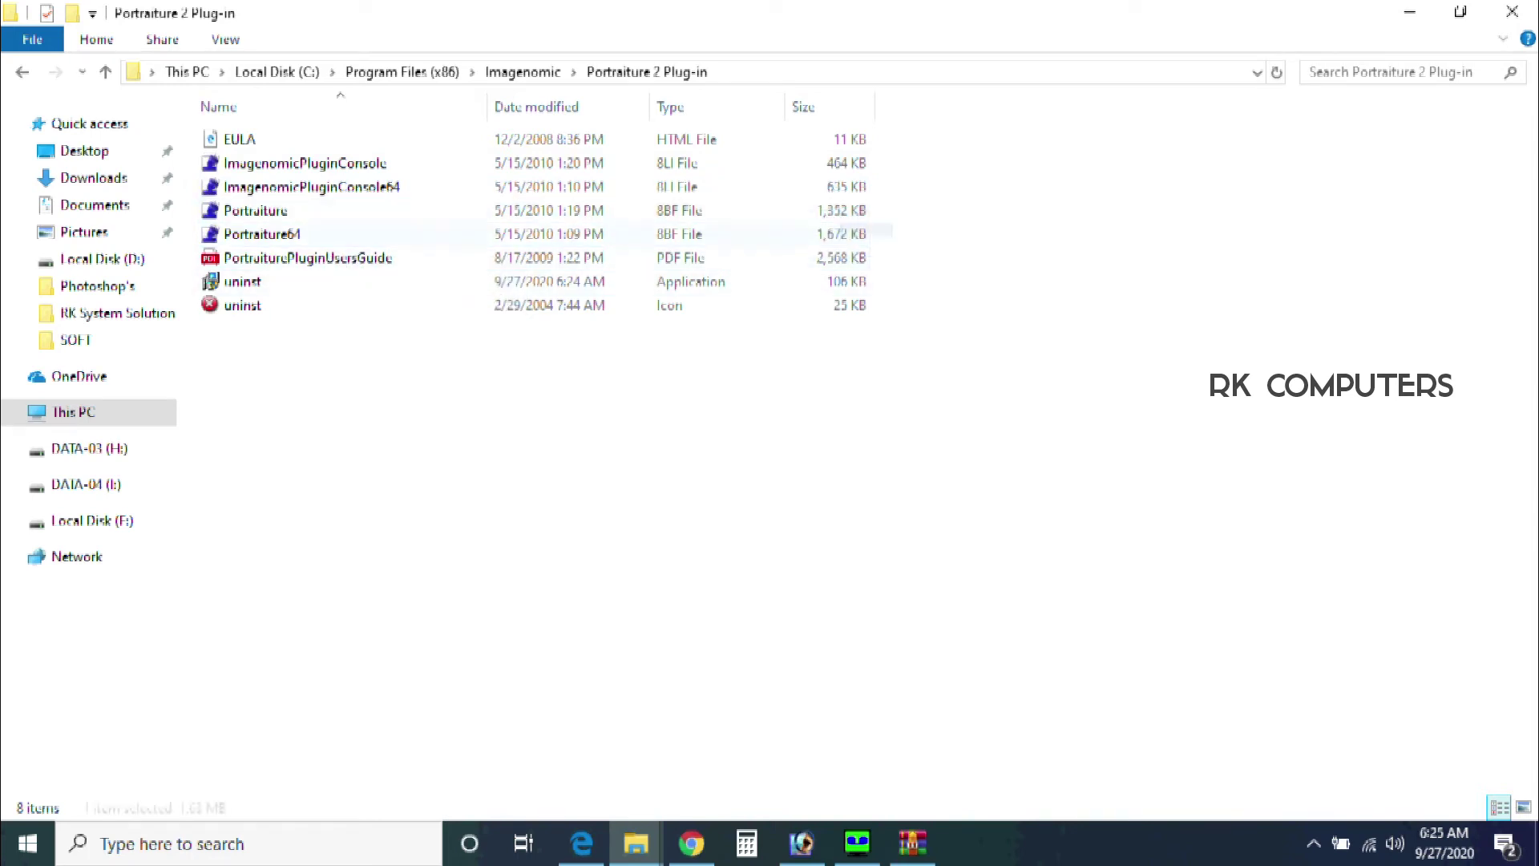
drag(890, 241, 601, 164)
right_click(517, 177)
click(570, 433)
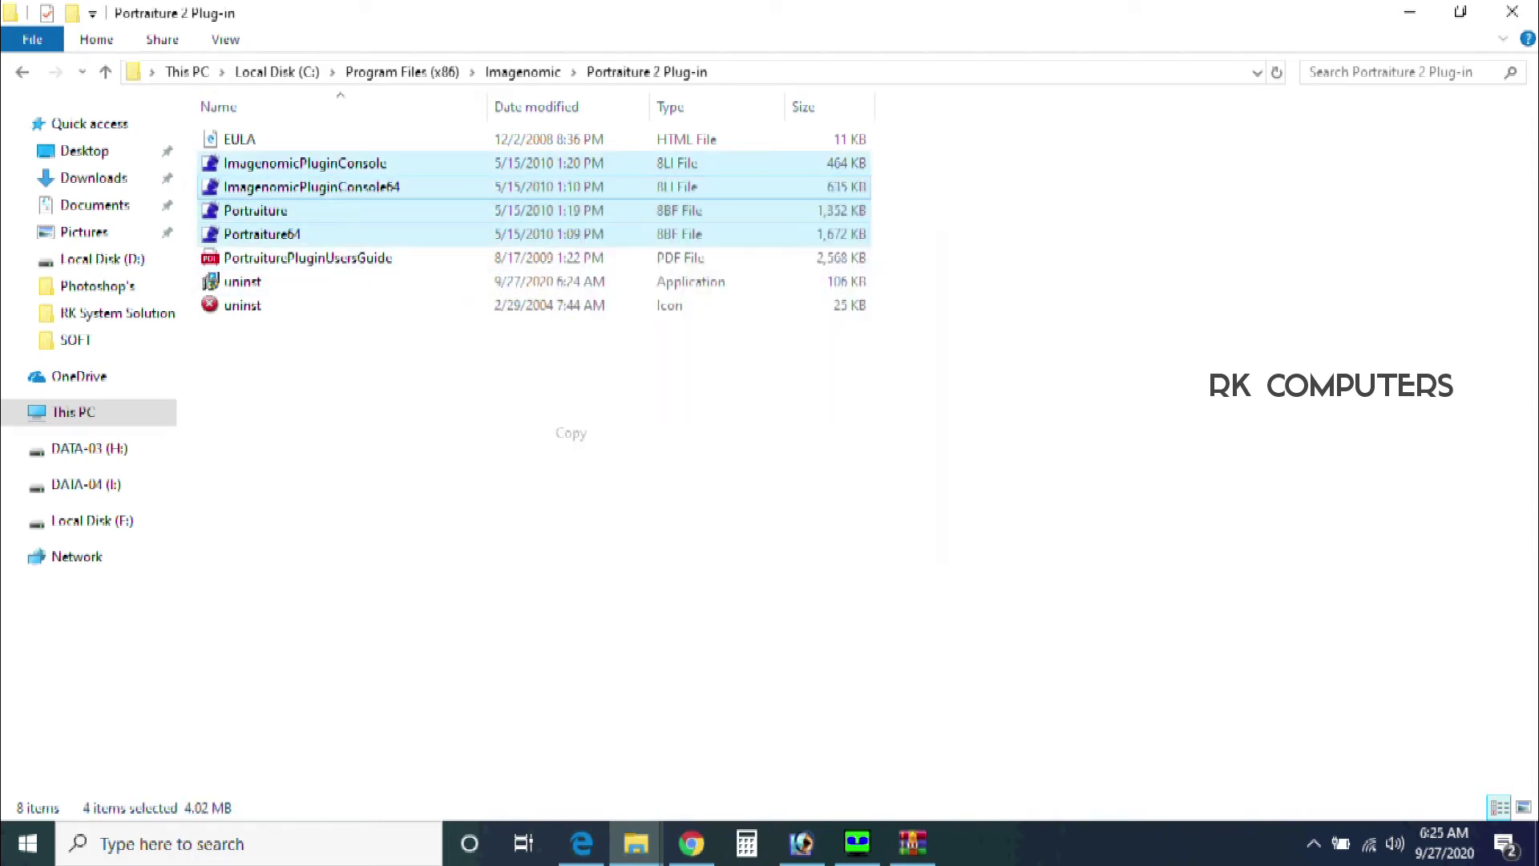
- Paste the four files into Adobe\Photoshop 7.0\Plug-Ins\Filters, granting admin permission
click(401, 72)
double_click(243, 139)
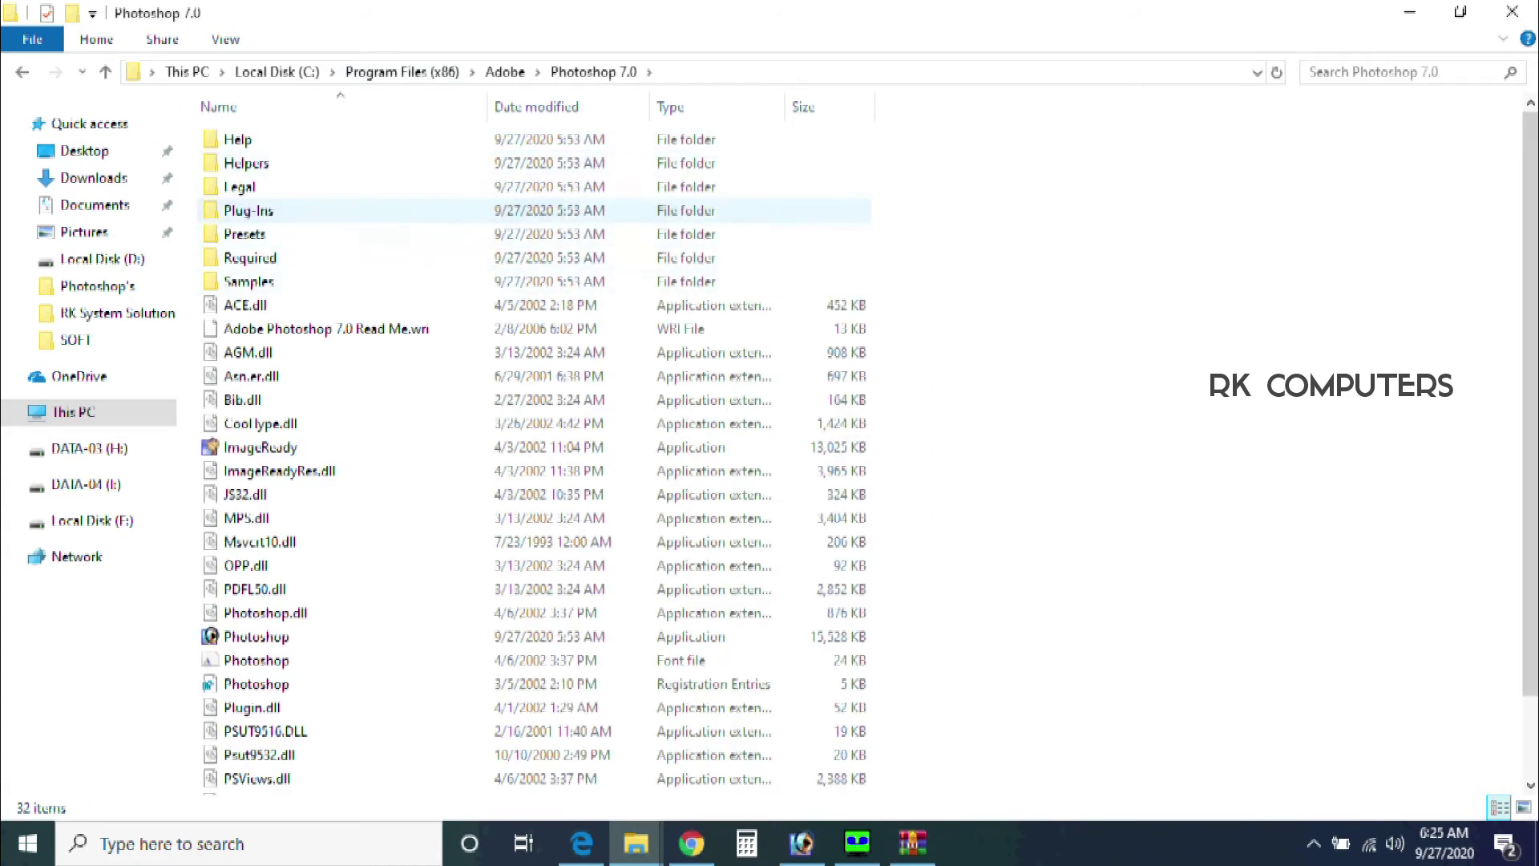
double_click(249, 210)
double_click(242, 280)
right_click(1052, 340)
click(1106, 498)
key(Return)
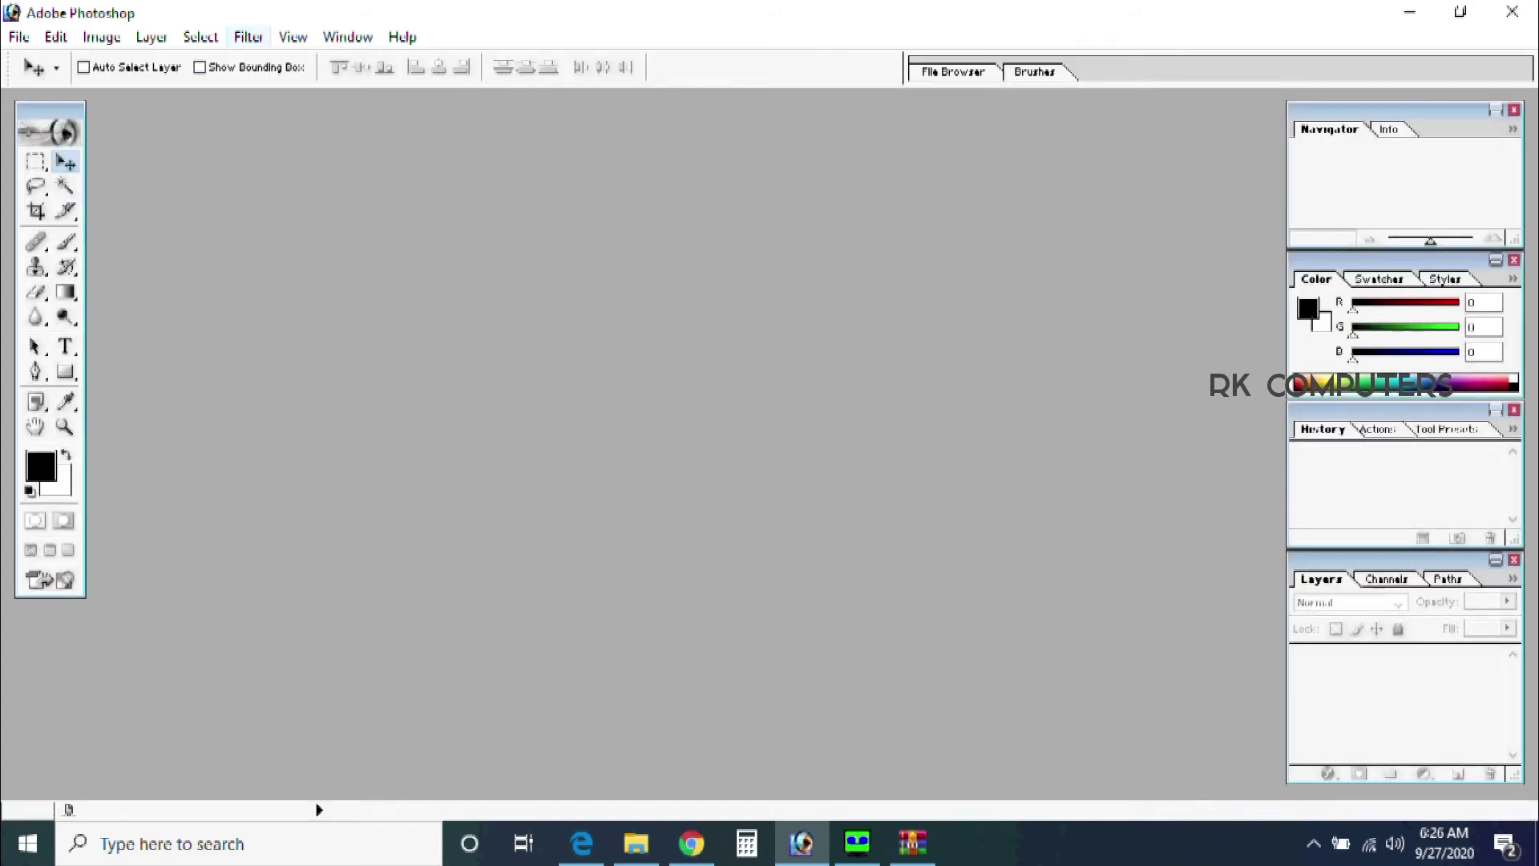
- Check Photoshop's Filter menu for the new plug-in, then open the portrait with Photoshop
click(249, 37)
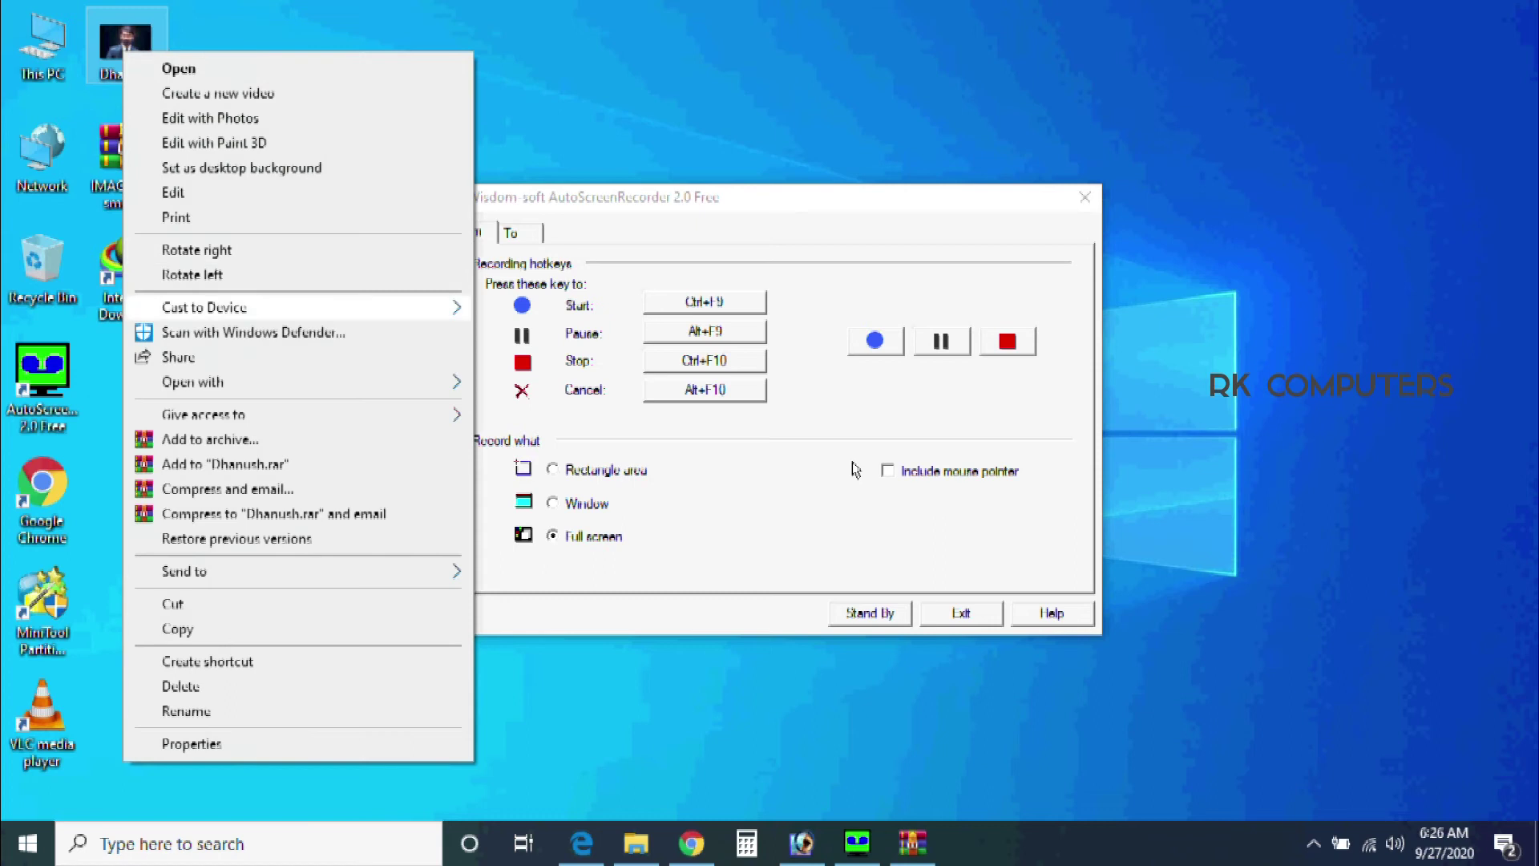
mouse_move(192, 382)
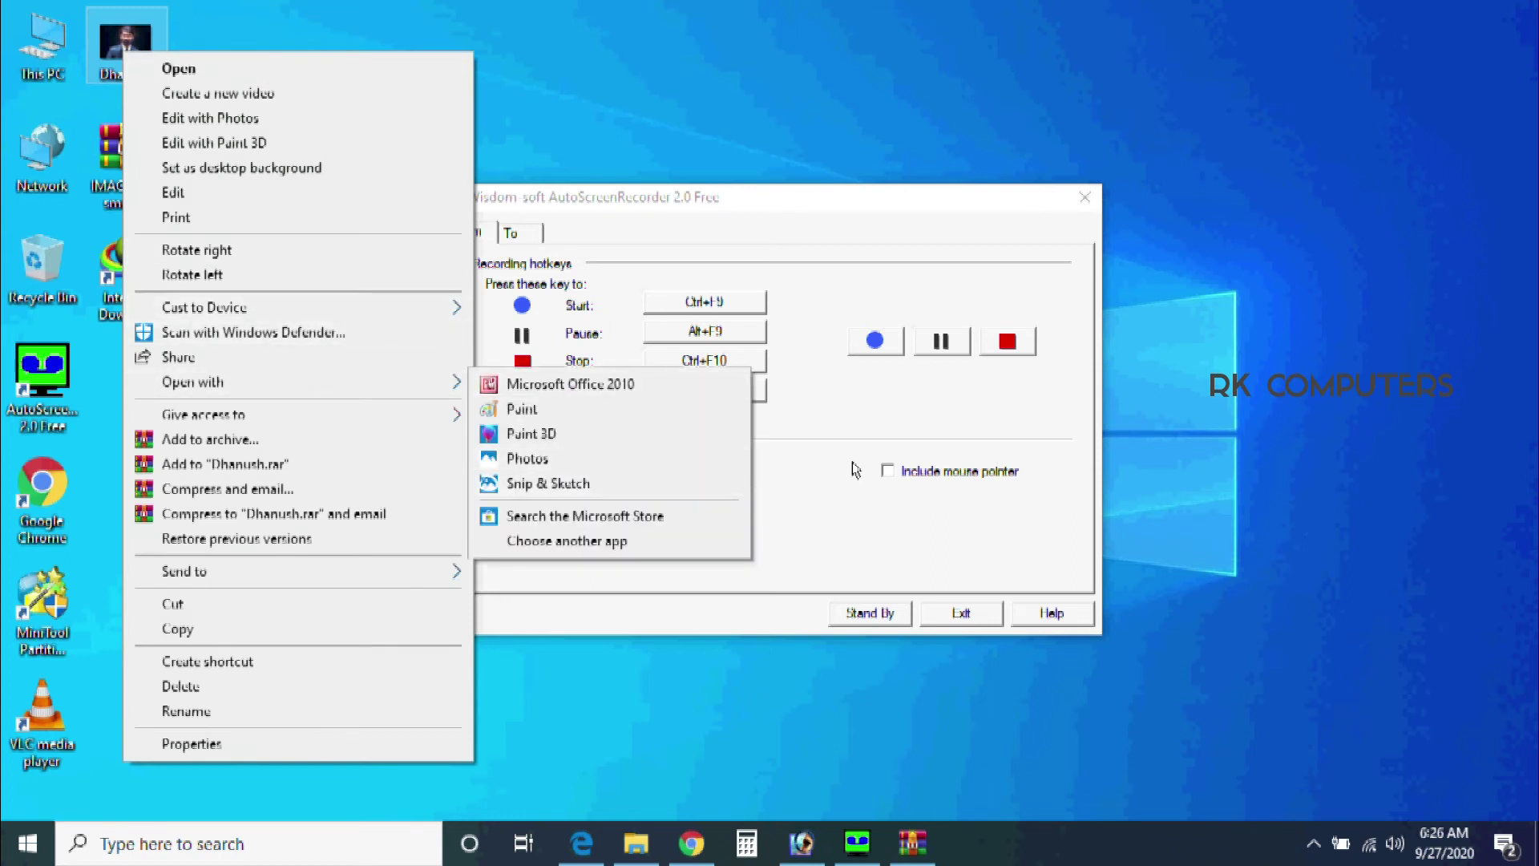
click(854, 469)
- Maximize Dhanush.jpg, run Filter > Imagenomic > Portraiture, accept the licence, and choose Install License
click(801, 842)
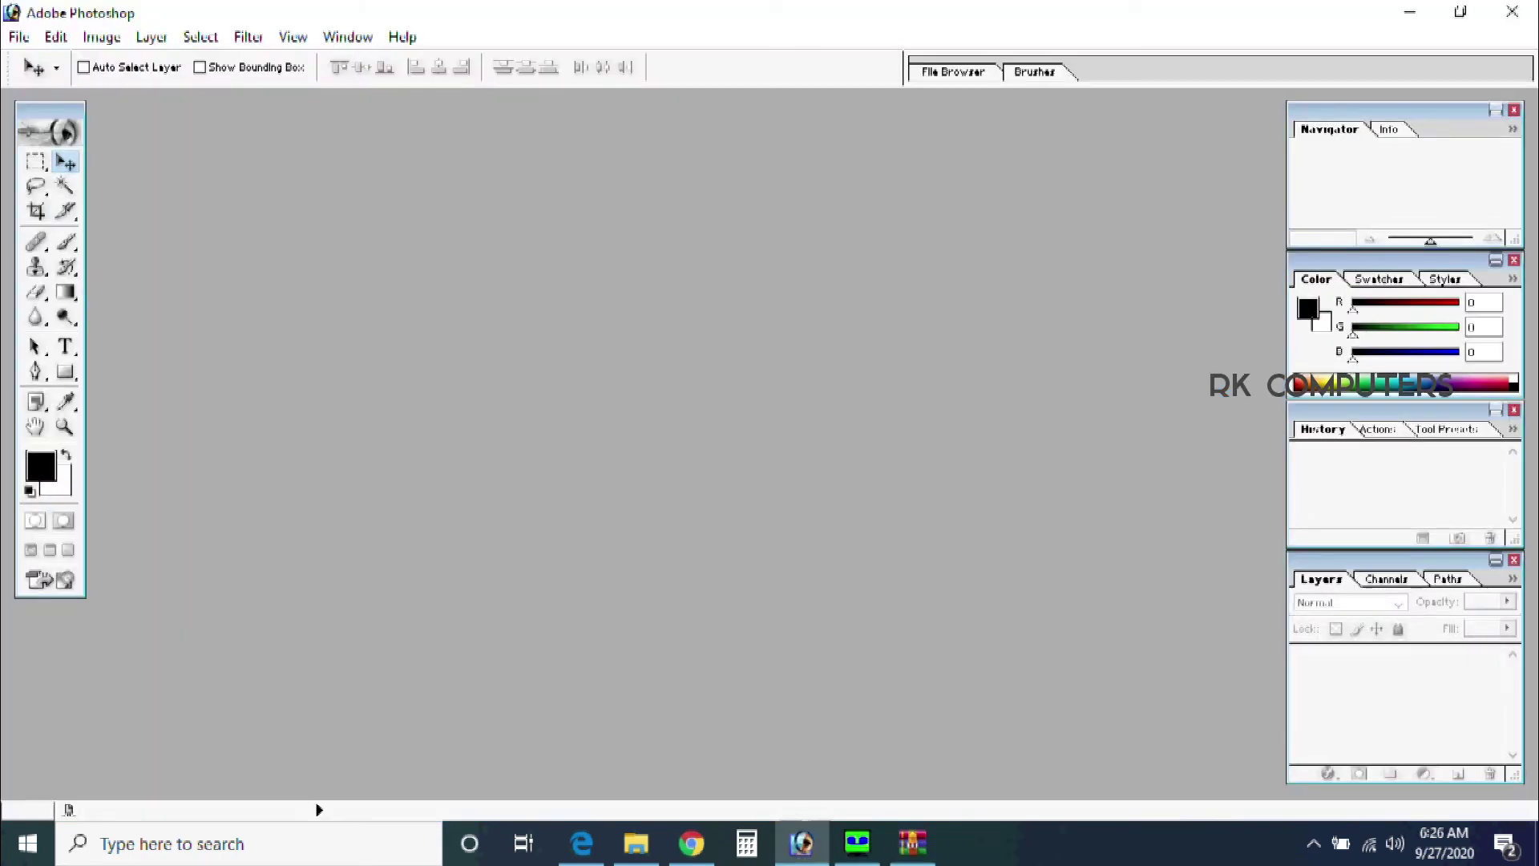
click(703, 111)
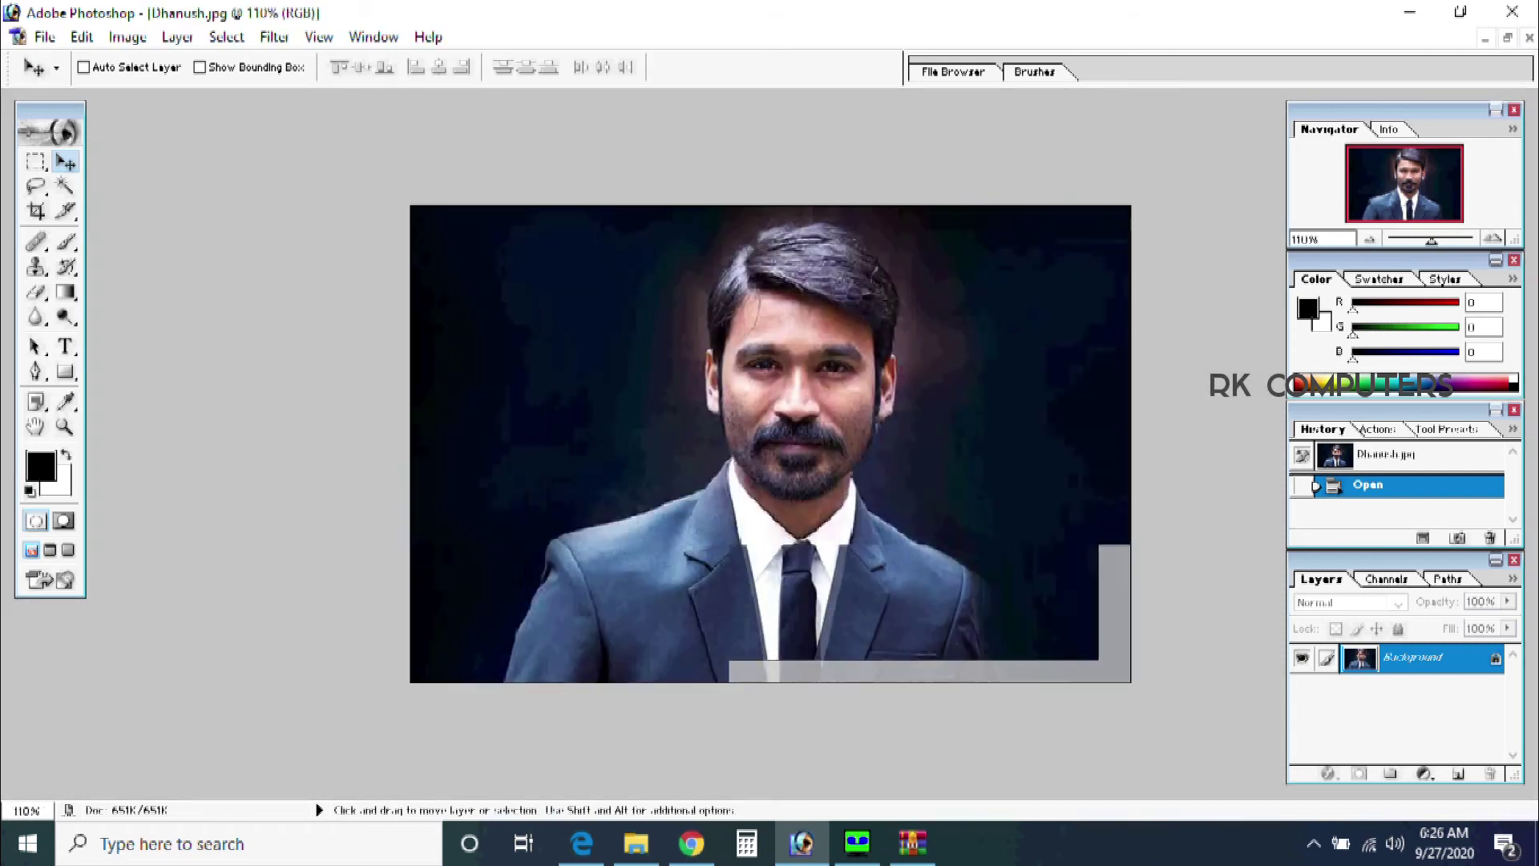
click(274, 37)
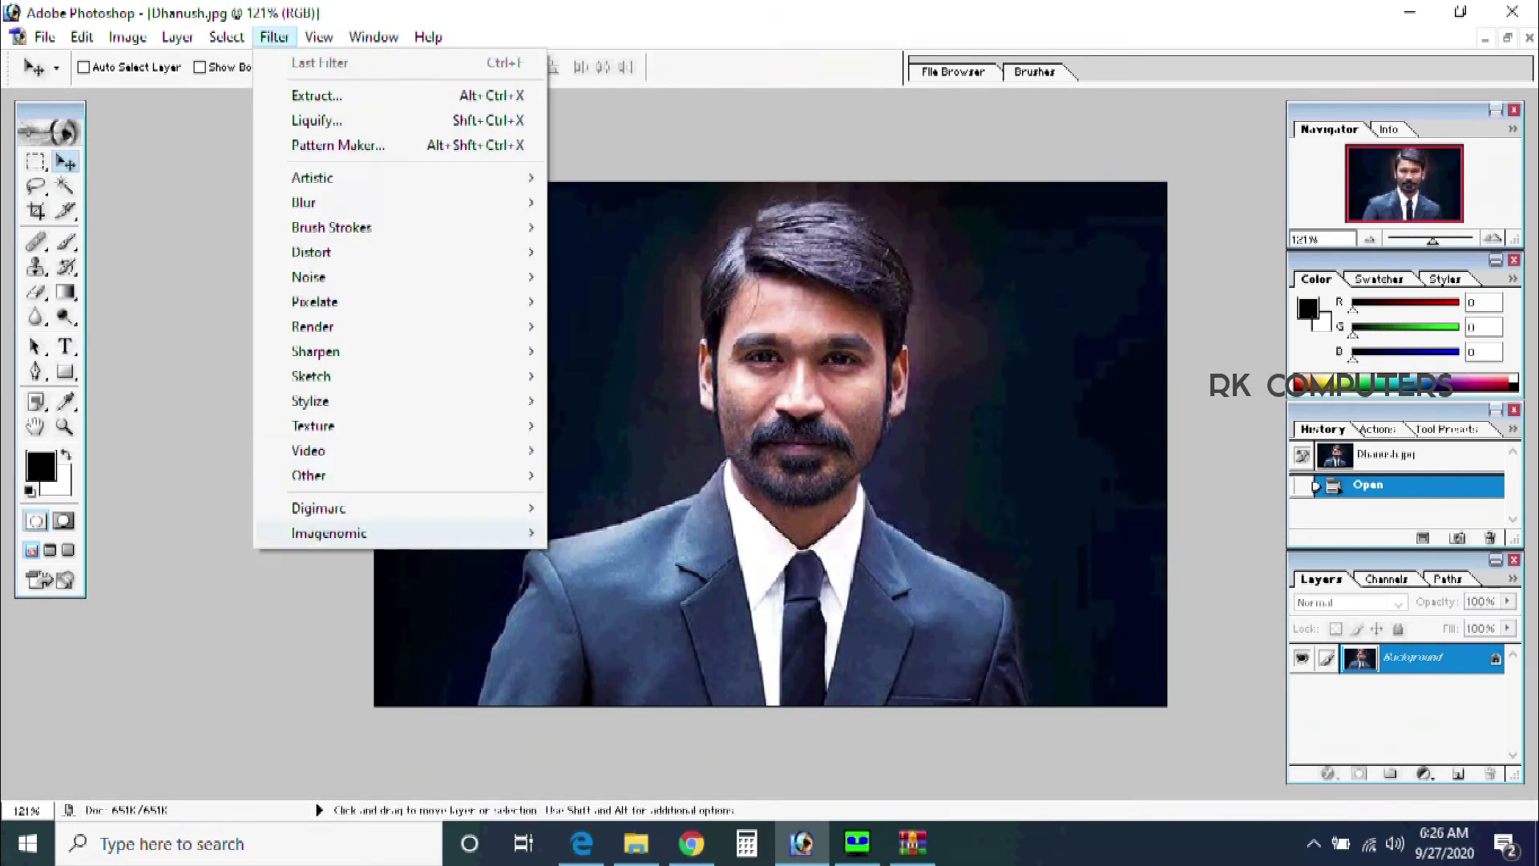
click(618, 532)
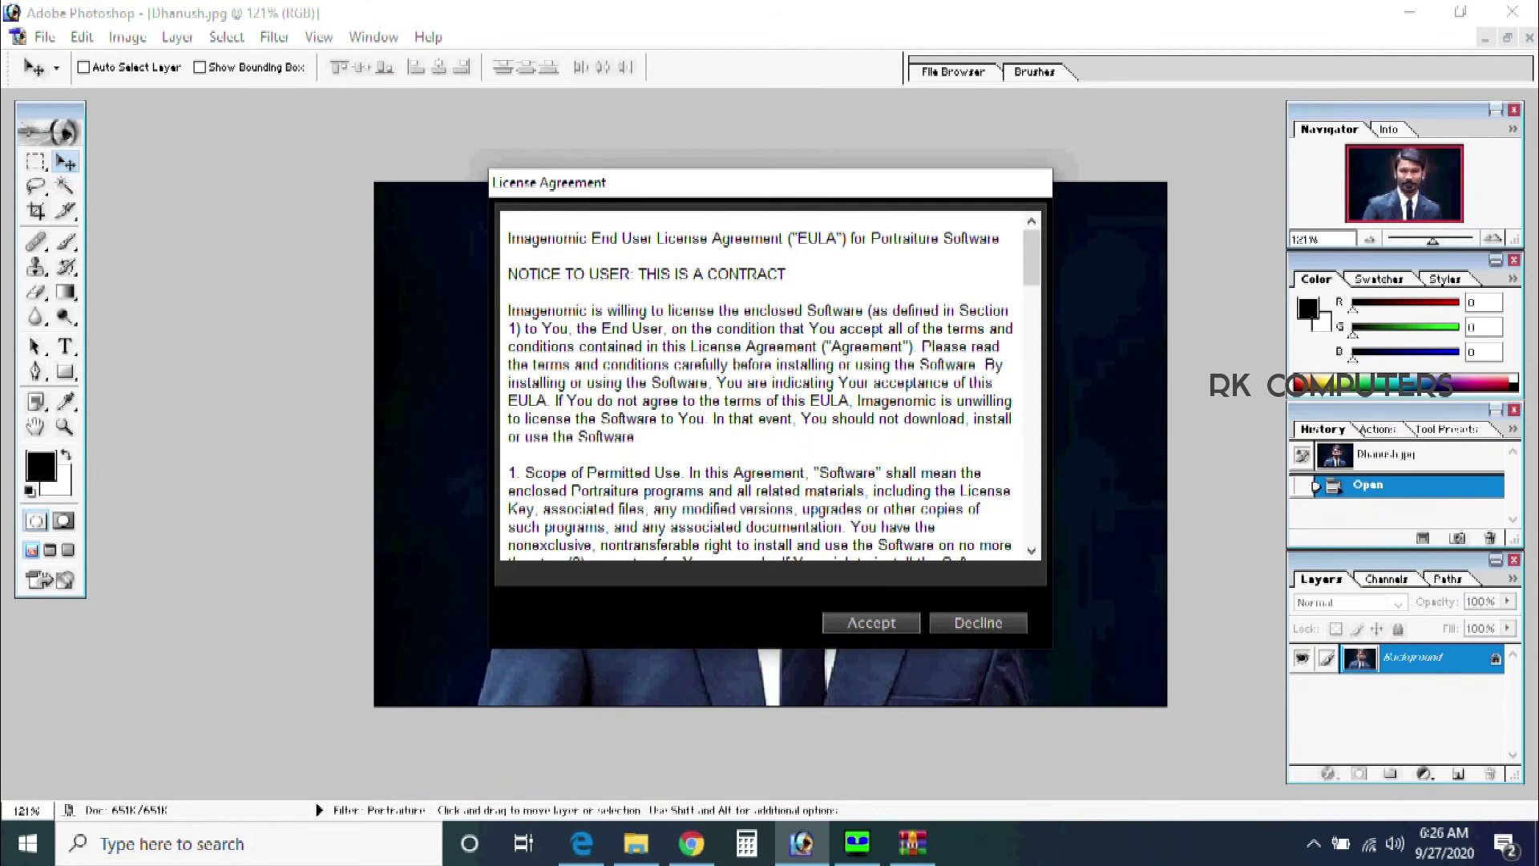
click(871, 623)
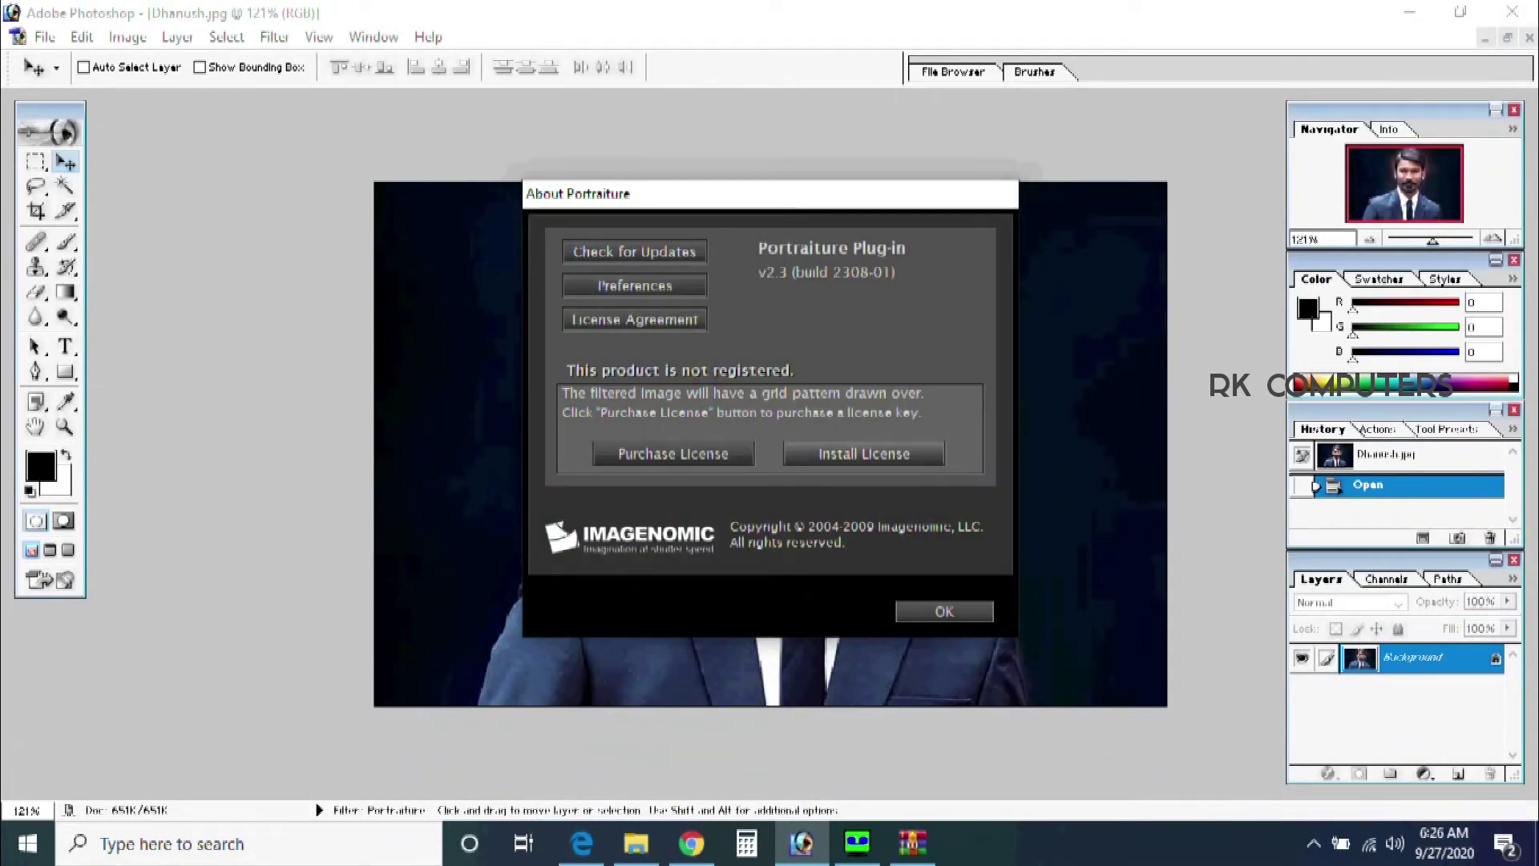
click(863, 454)
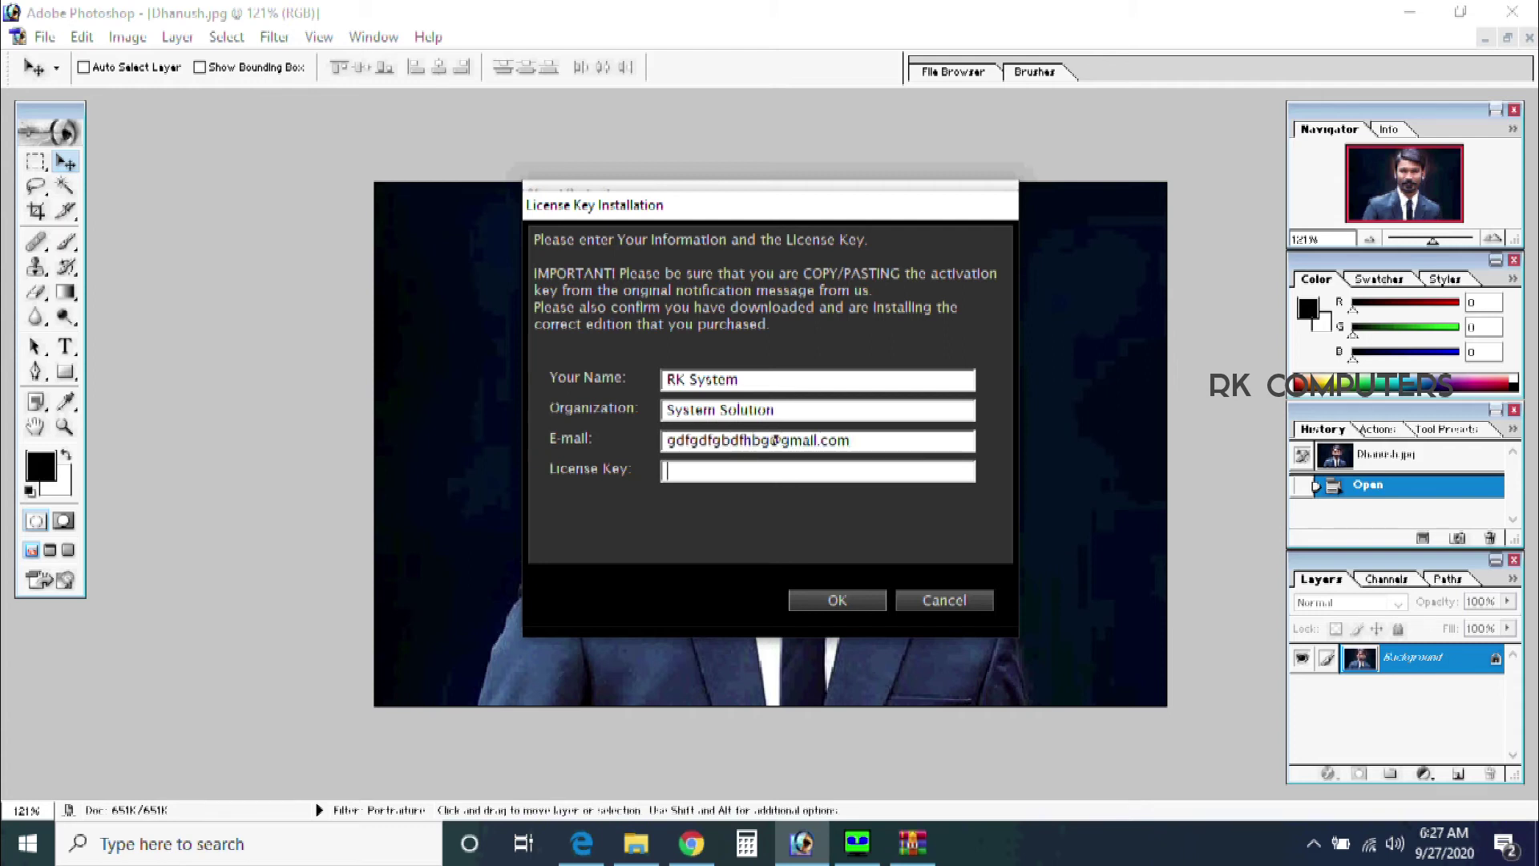
- Open SERIAL~1.TXT from the archive and copy the second serial key line
key(alt+Tab)
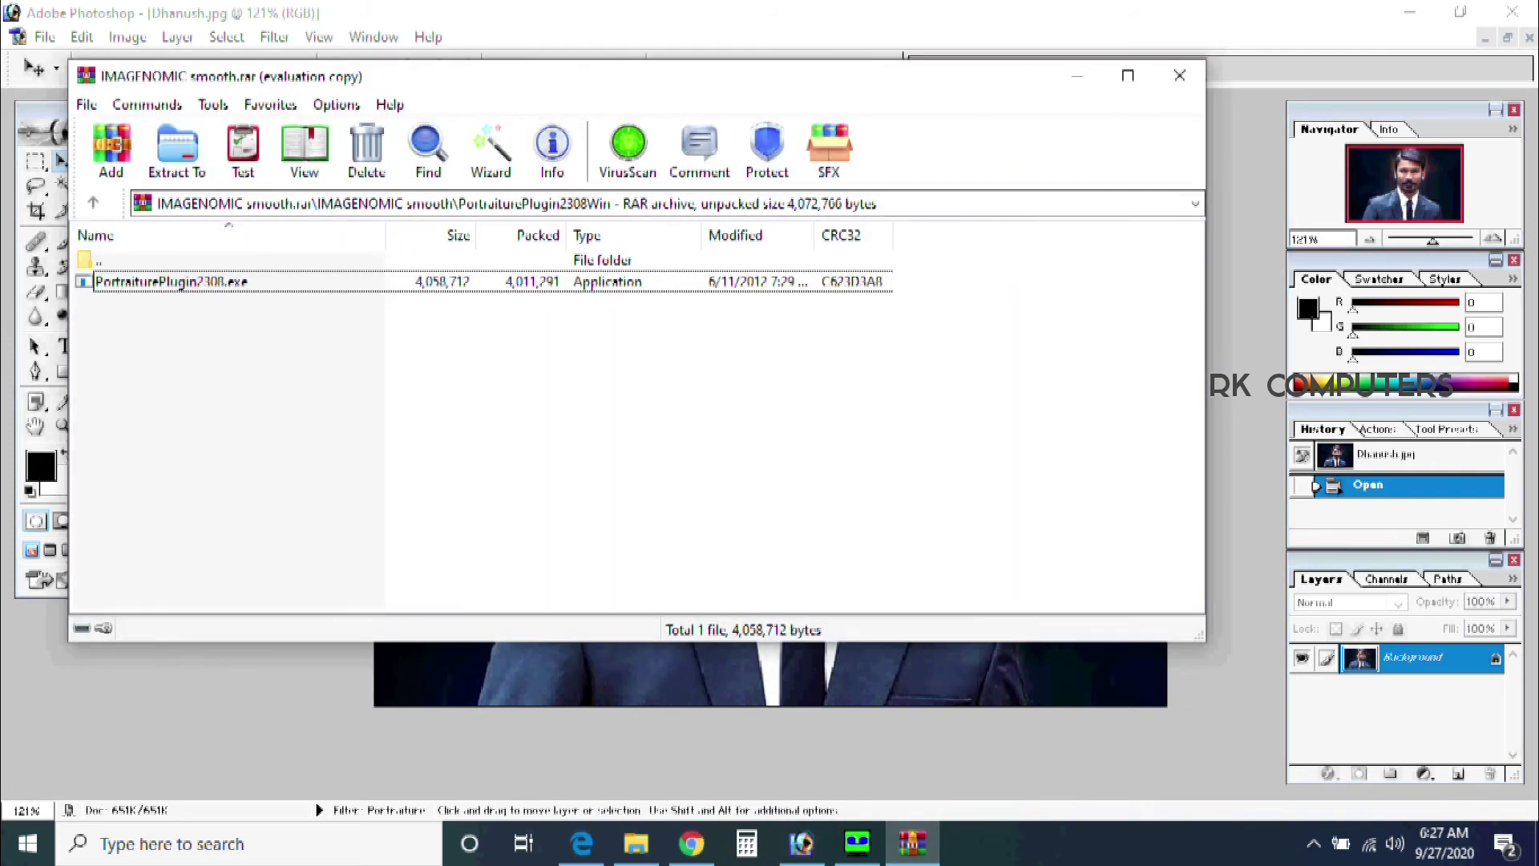
key(BackSpace)
key(Down)
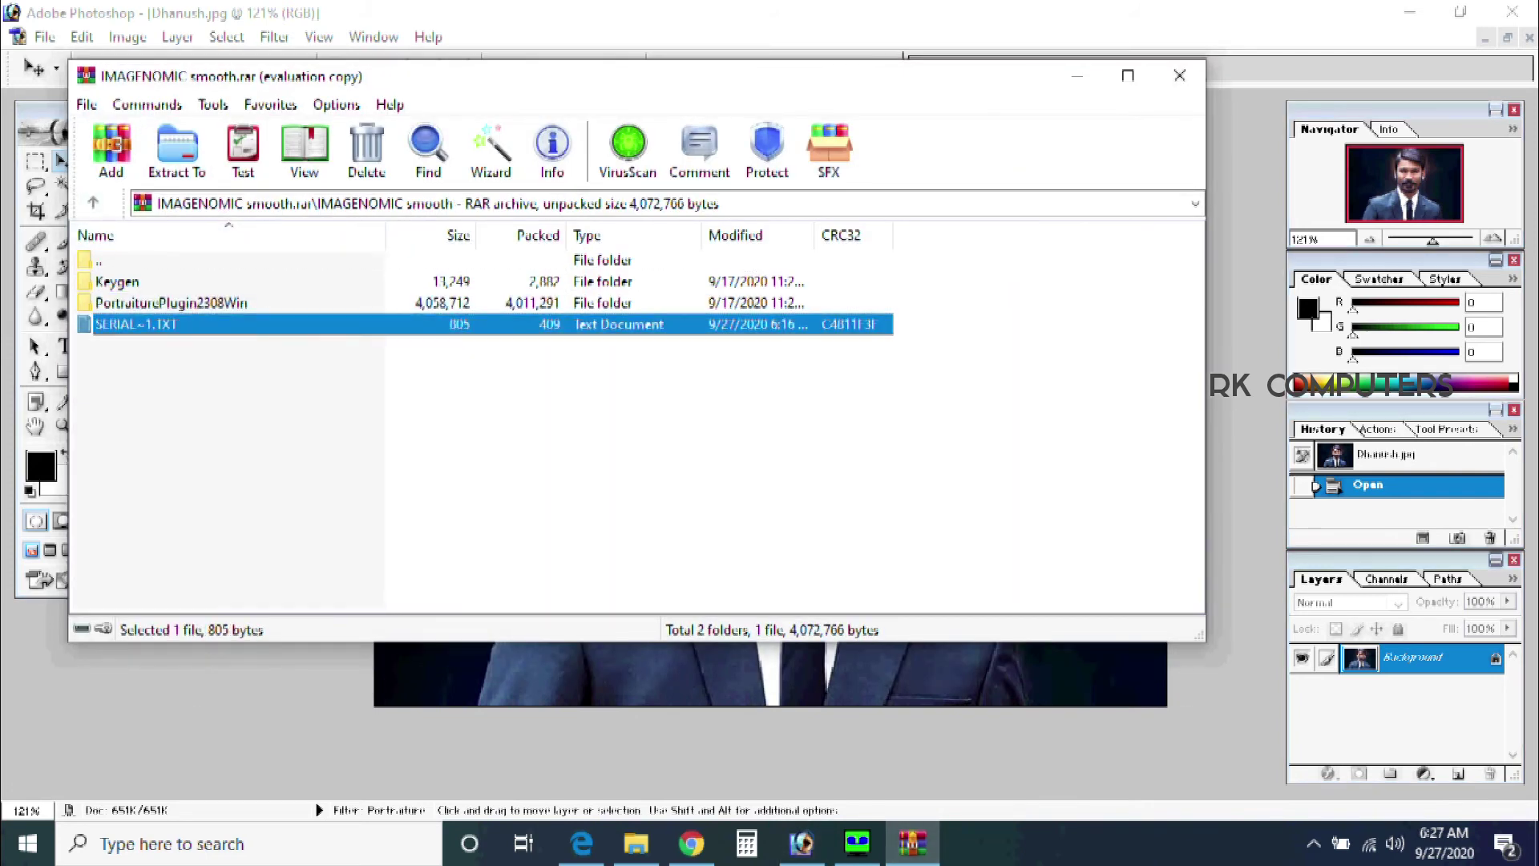
key(Return)
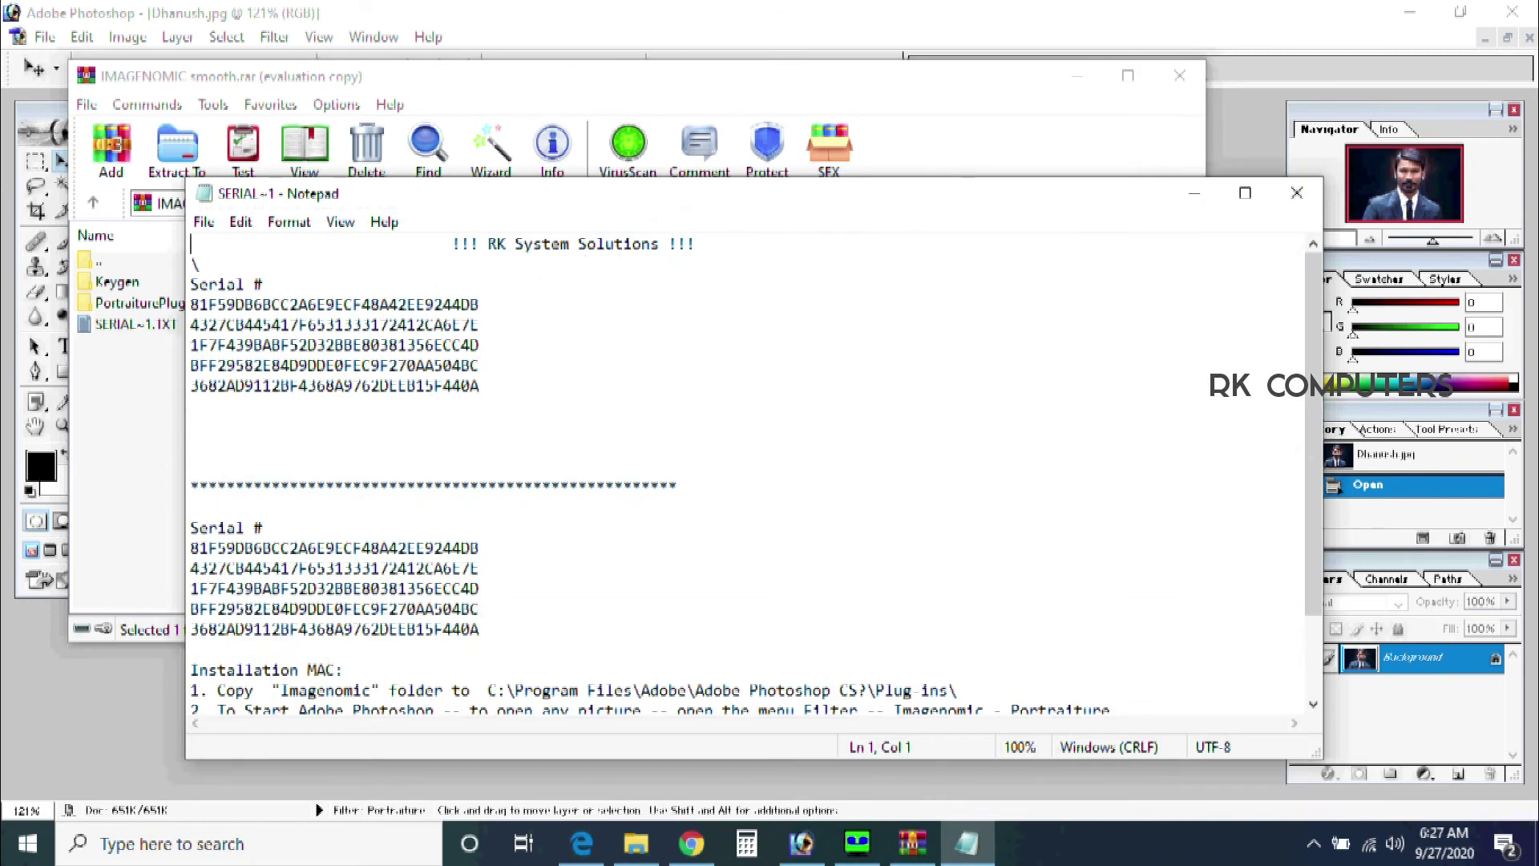
drag(479, 325, 190, 325)
right_click(244, 322)
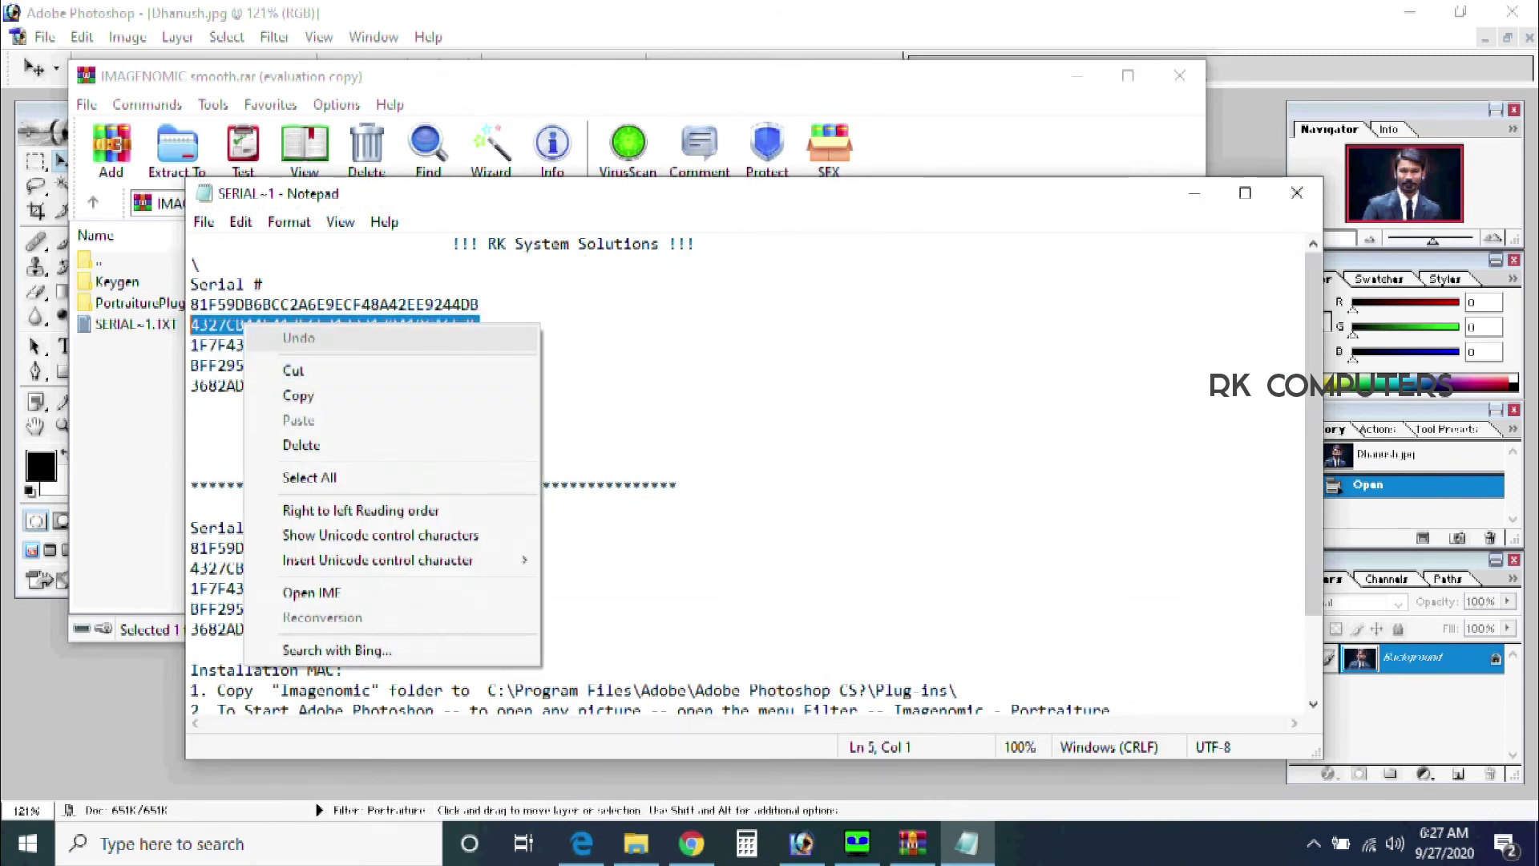
click(298, 395)
- Paste the serial into the License Key field and confirm the successful installation
click(802, 841)
right_click(697, 470)
click(752, 567)
click(836, 600)
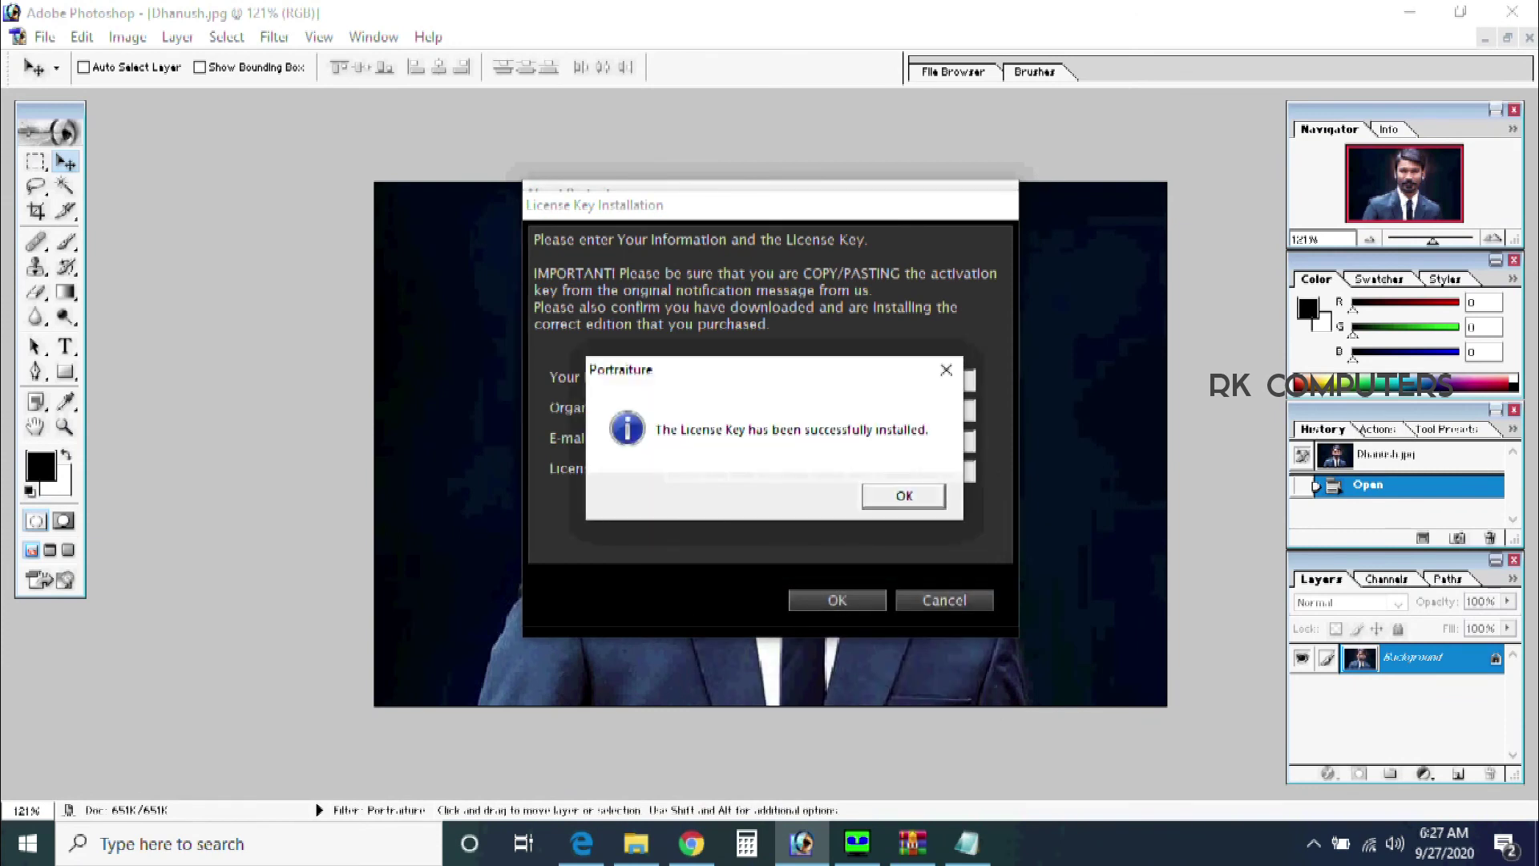
key(Return)
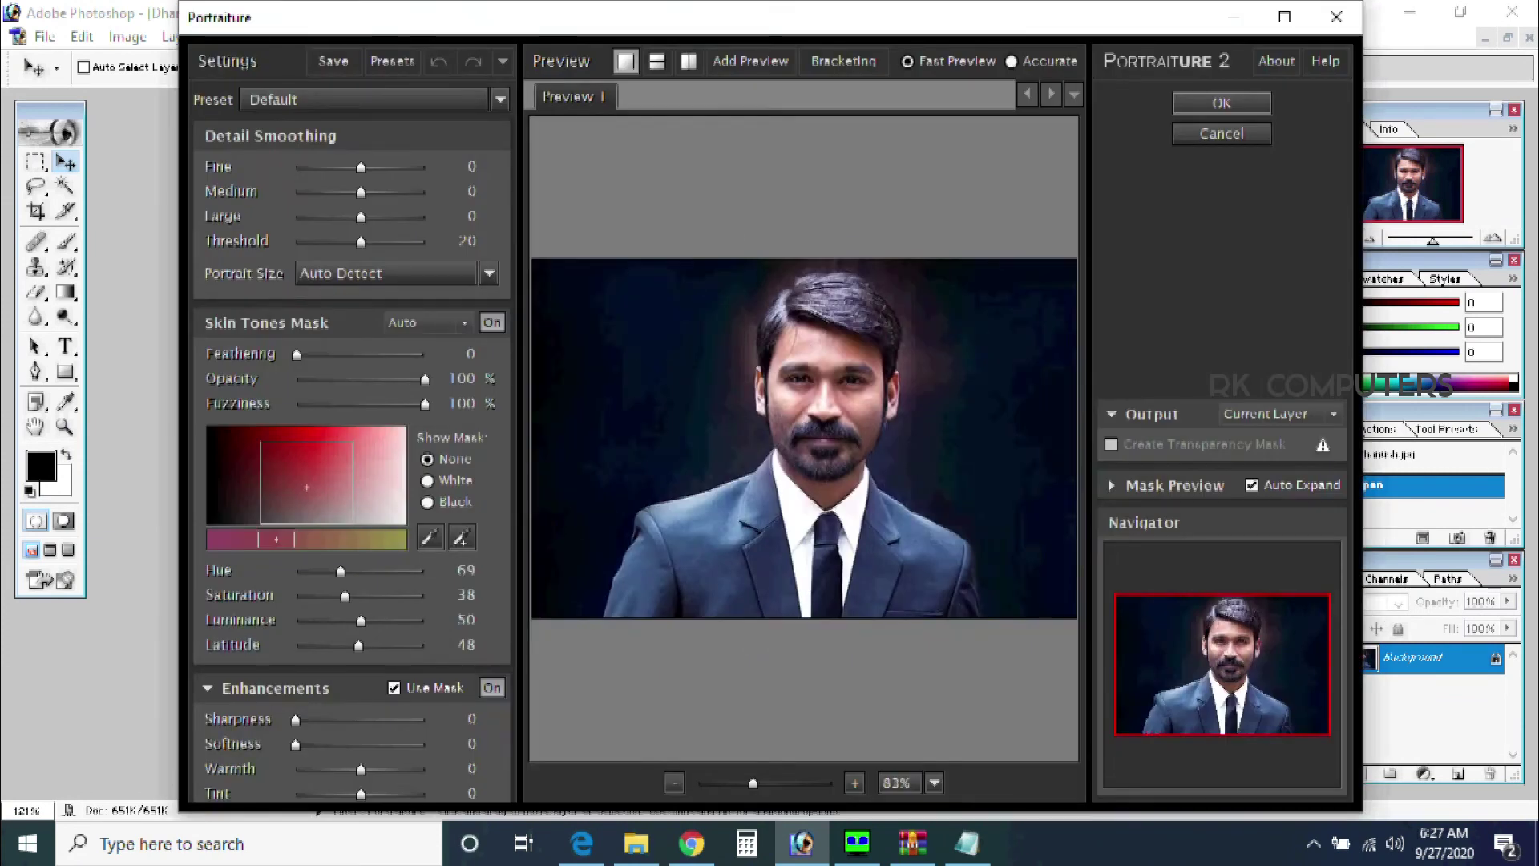
- Switch the preview to split before/after view and zoom in on the face
click(689, 61)
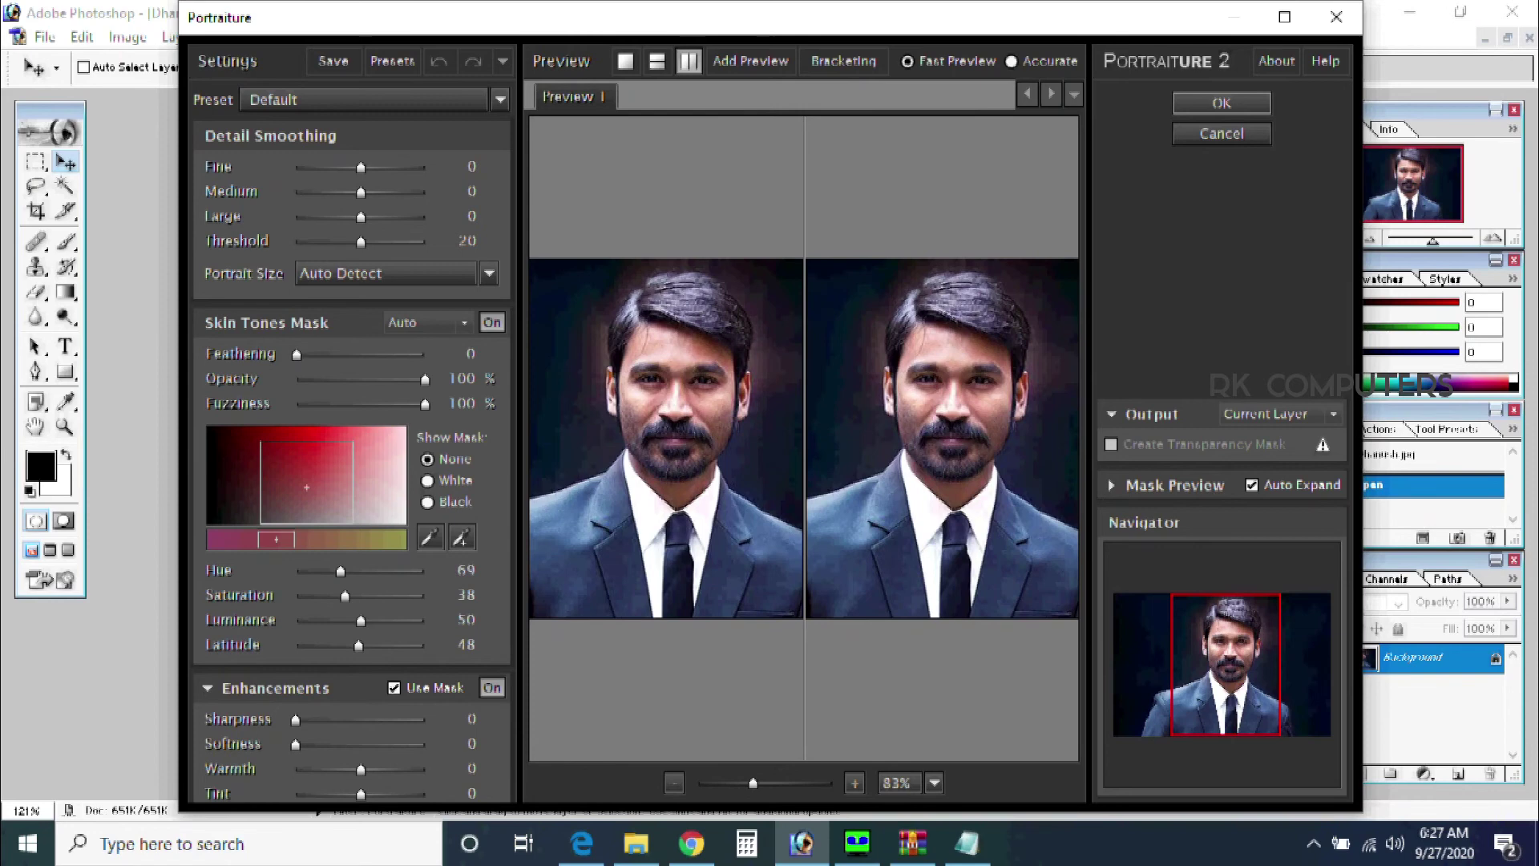
key(ctrl+plus)
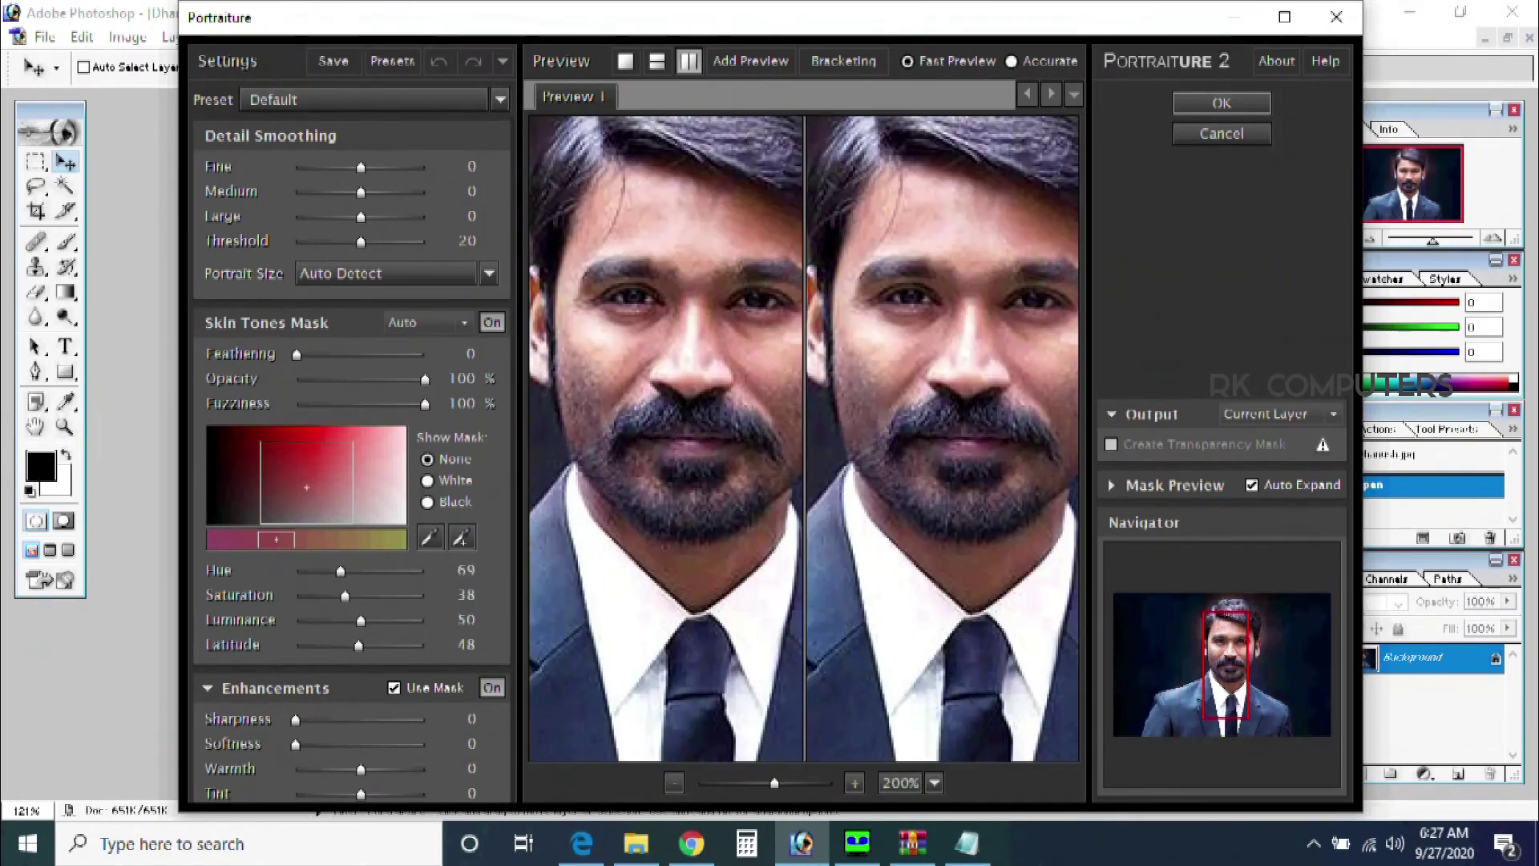
drag(666, 441, 585, 485)
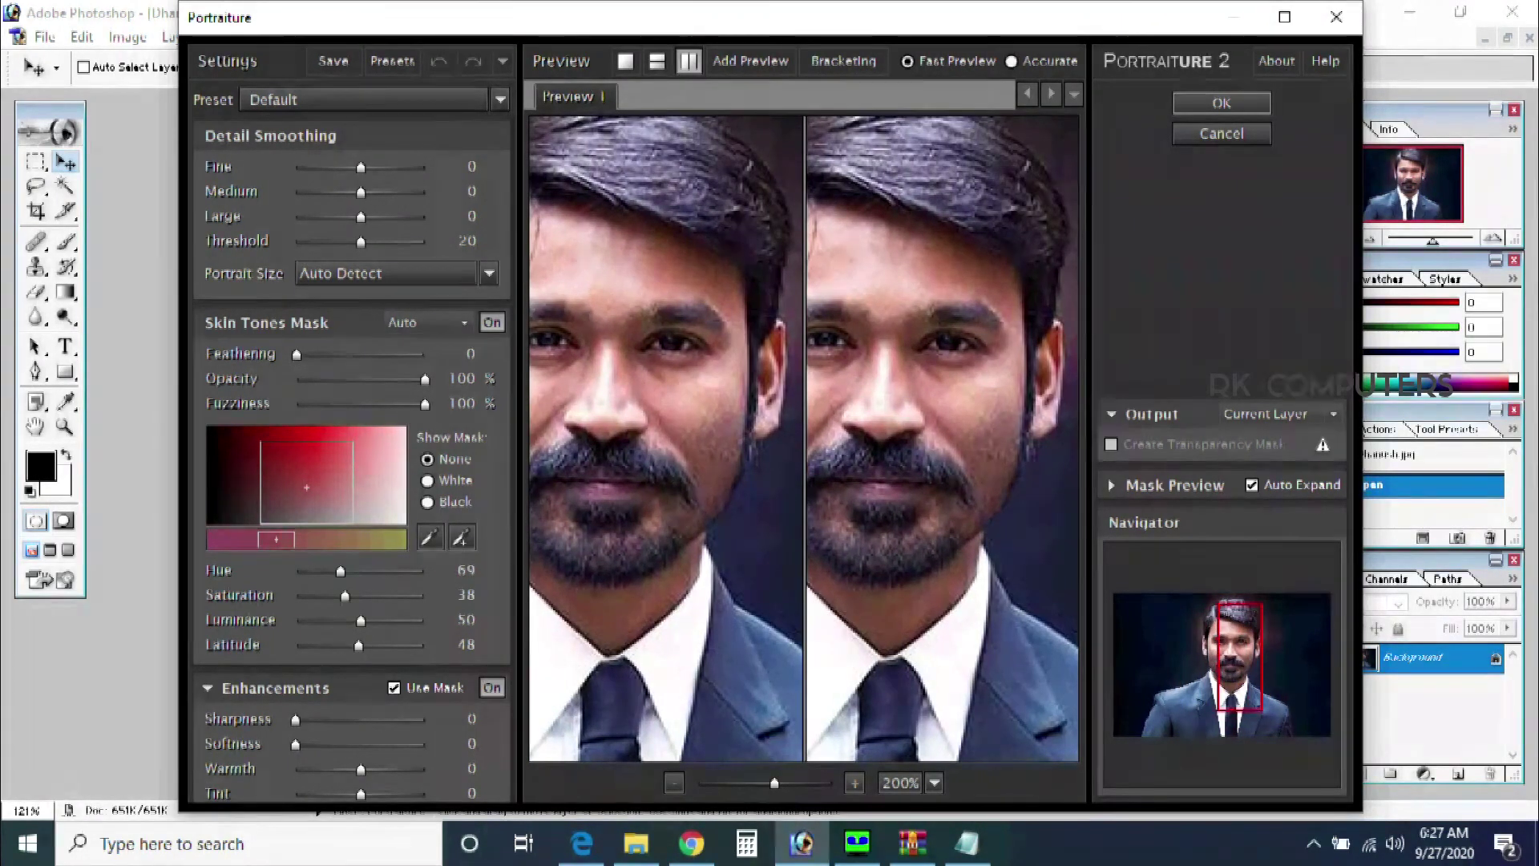
- Try Smoothing: Normal, then choose Smoothing: High and apply it to the photo
click(369, 99)
click(345, 269)
click(368, 100)
click(345, 388)
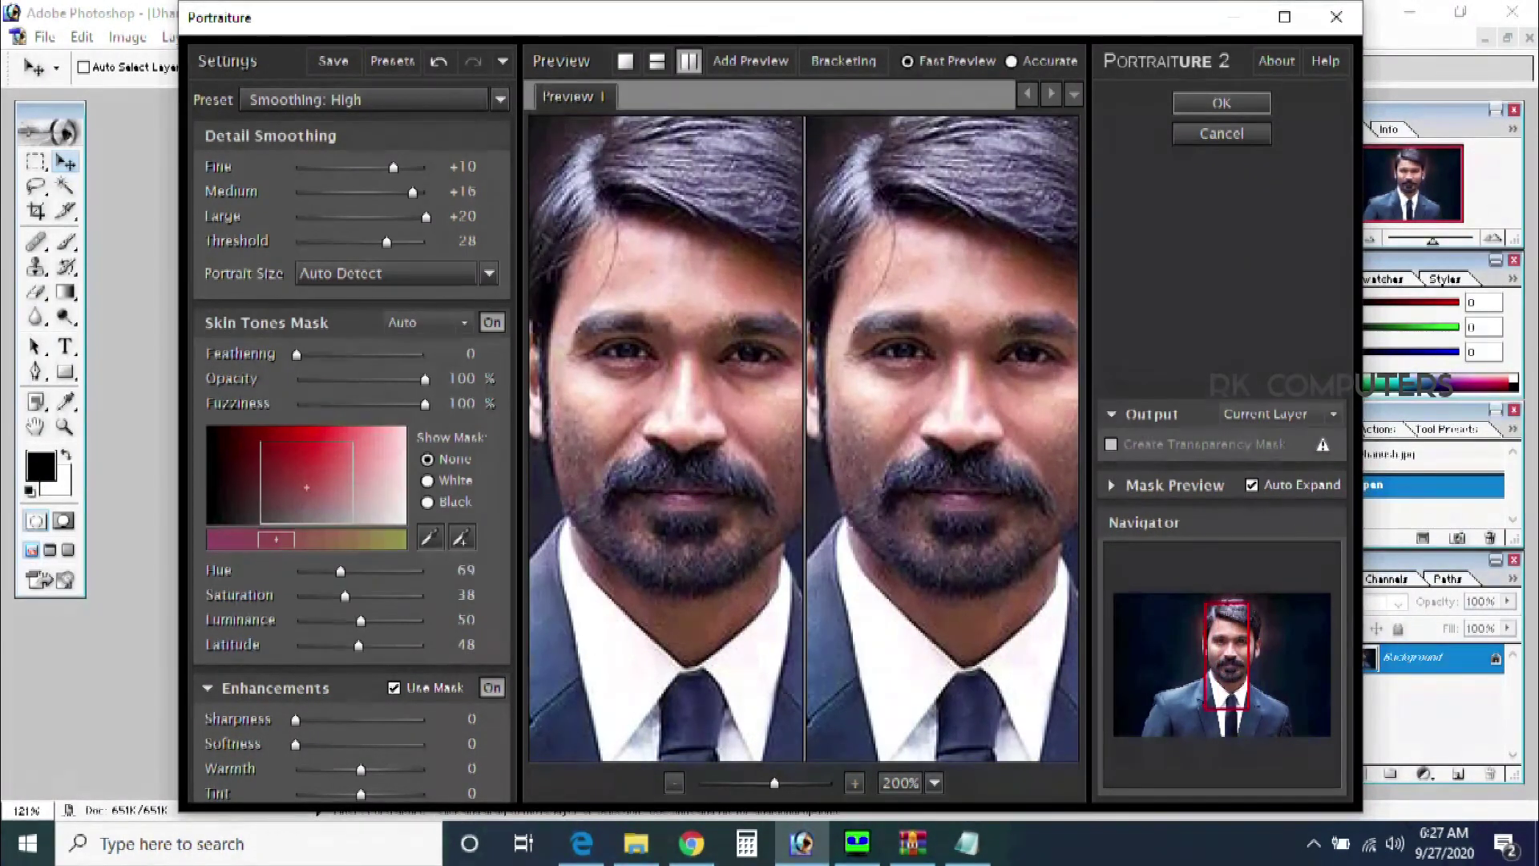
key(Return)
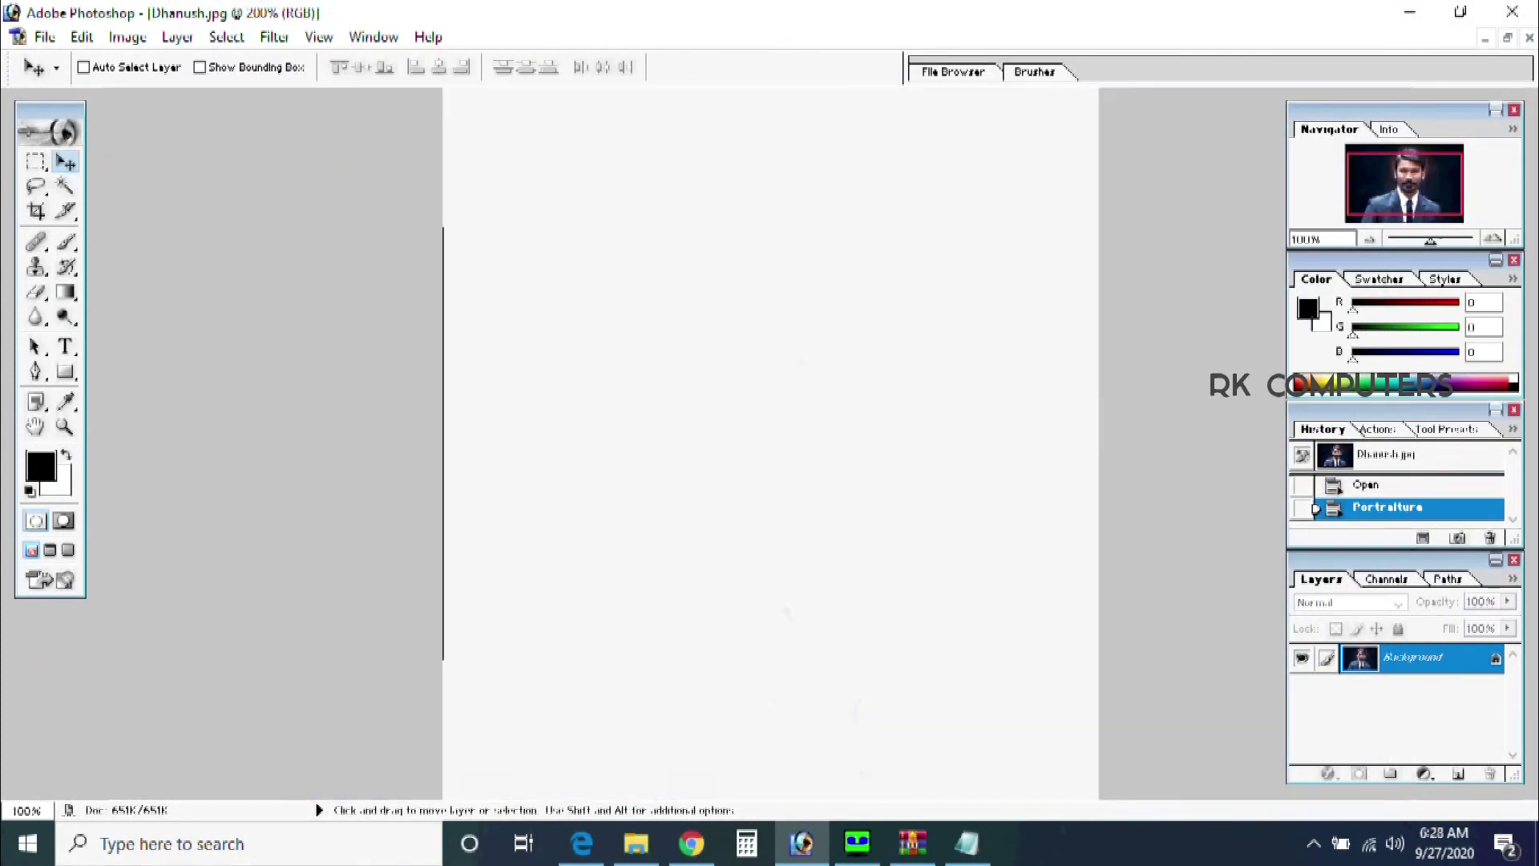
key(alt)
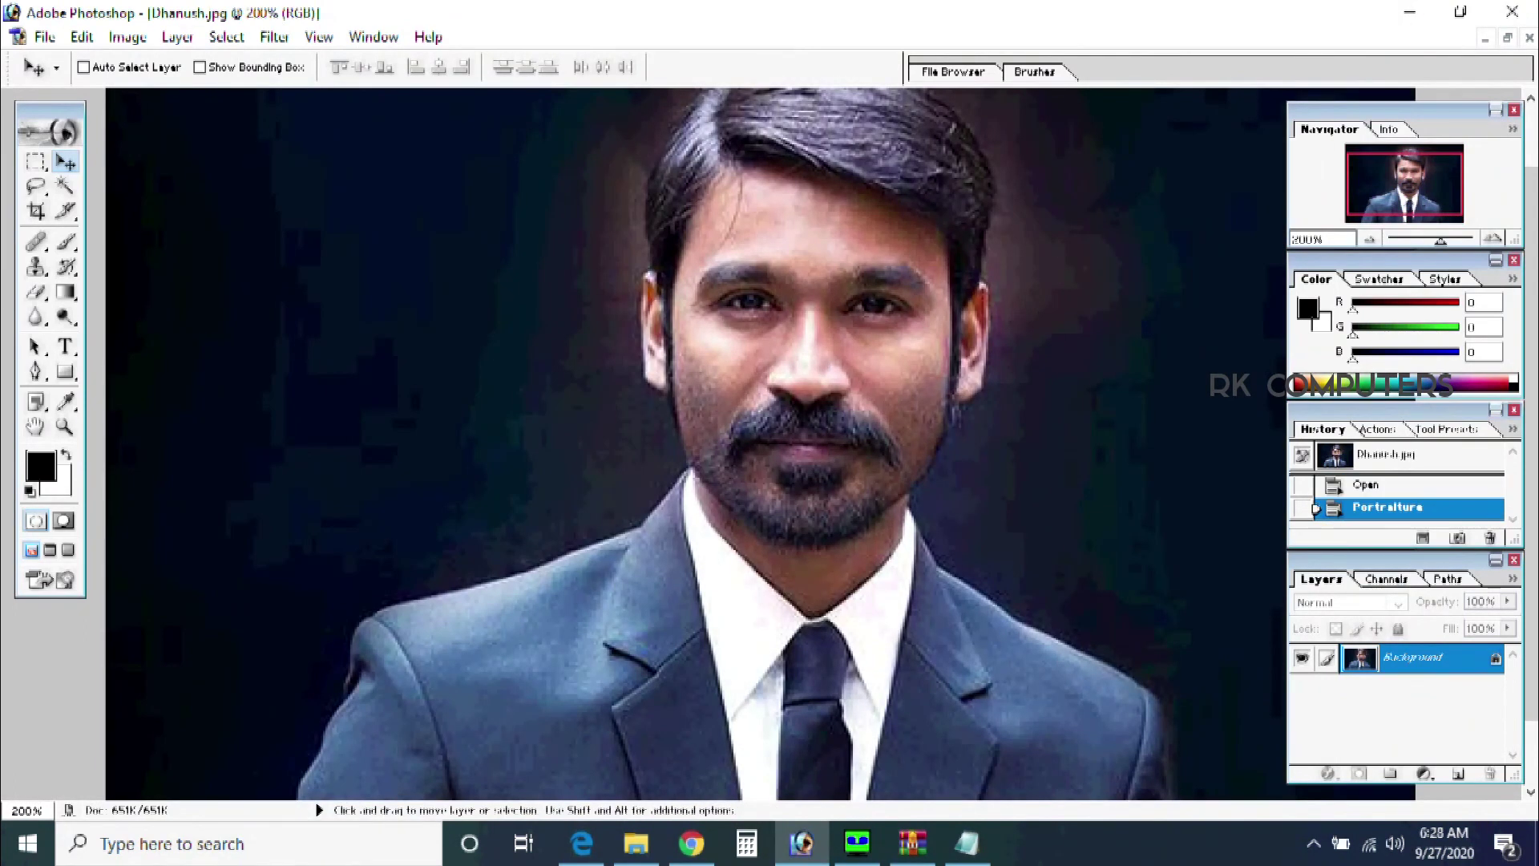
key(Right)
key(Return)
key(ctrl+minus)
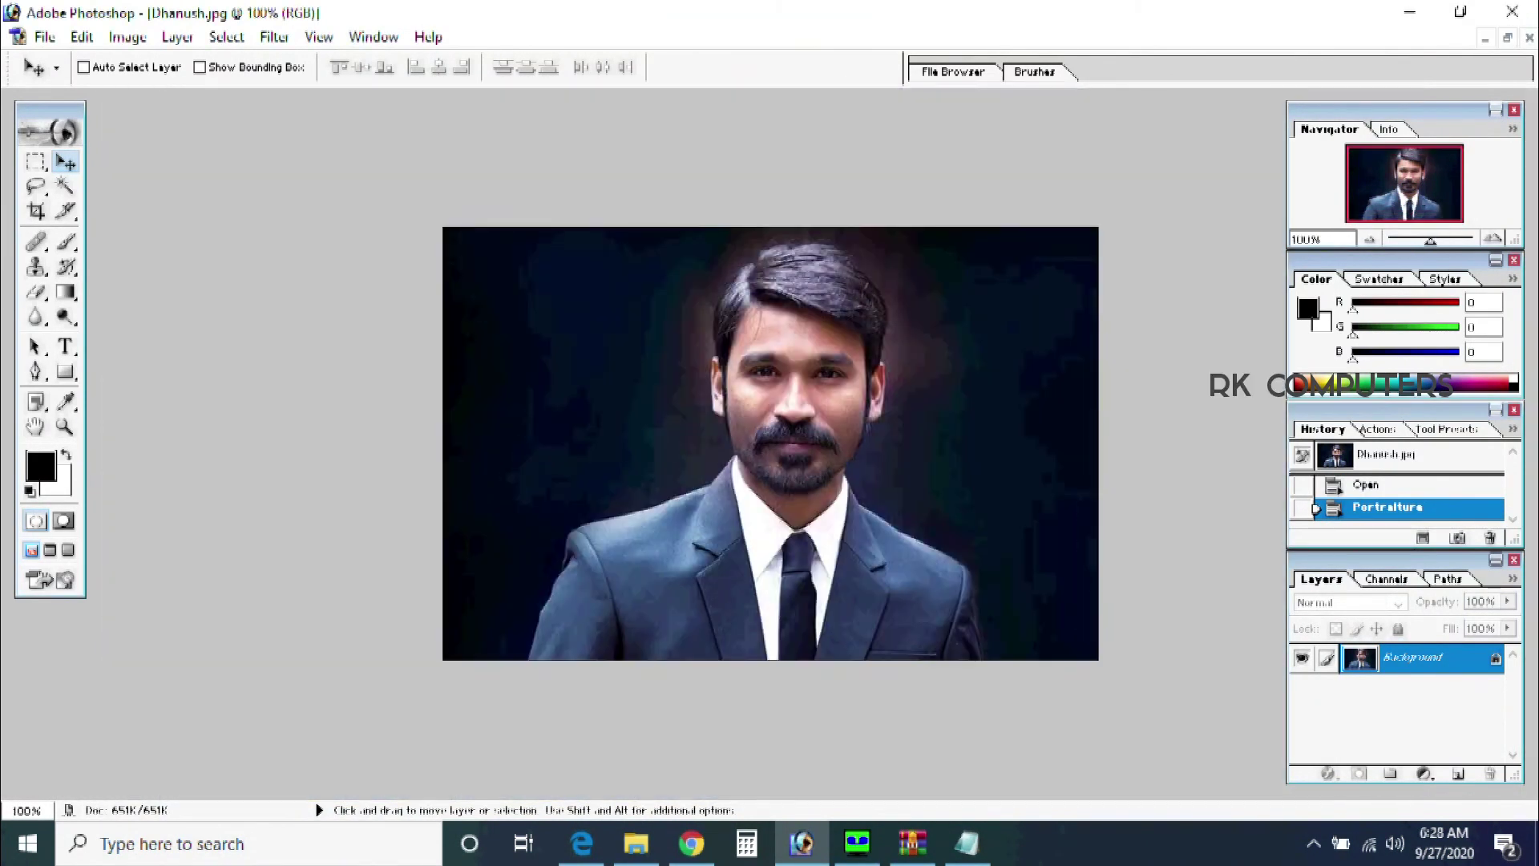